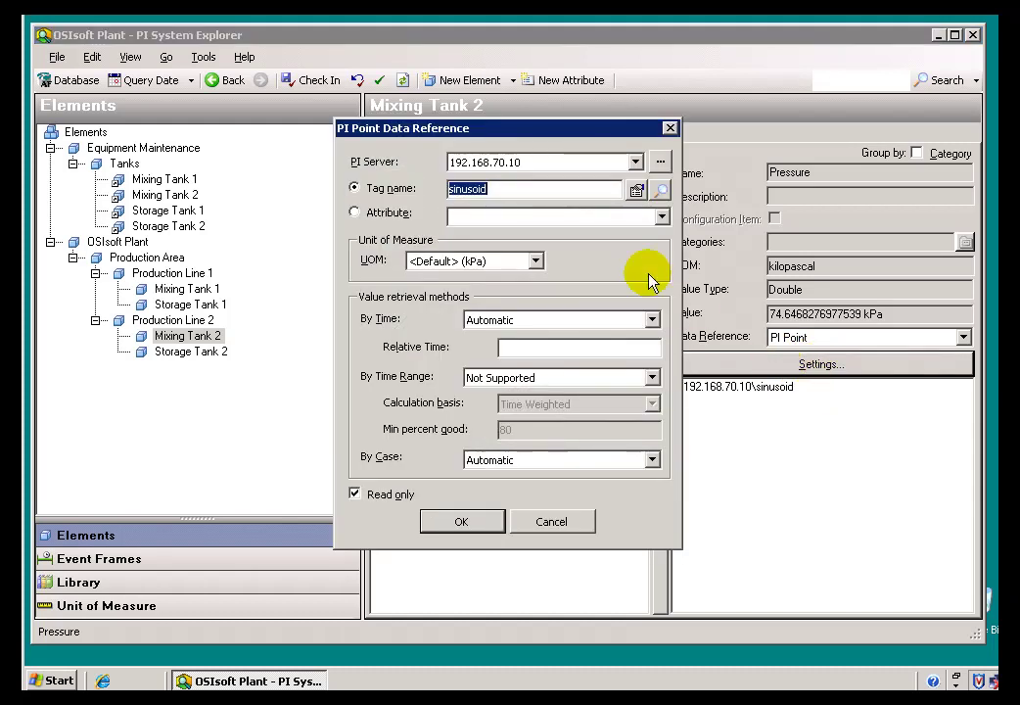
Step: Highlight the sinusoid tag name in the Tag name field, then clear the selection
drag(519, 193, 432, 191)
click(548, 191)
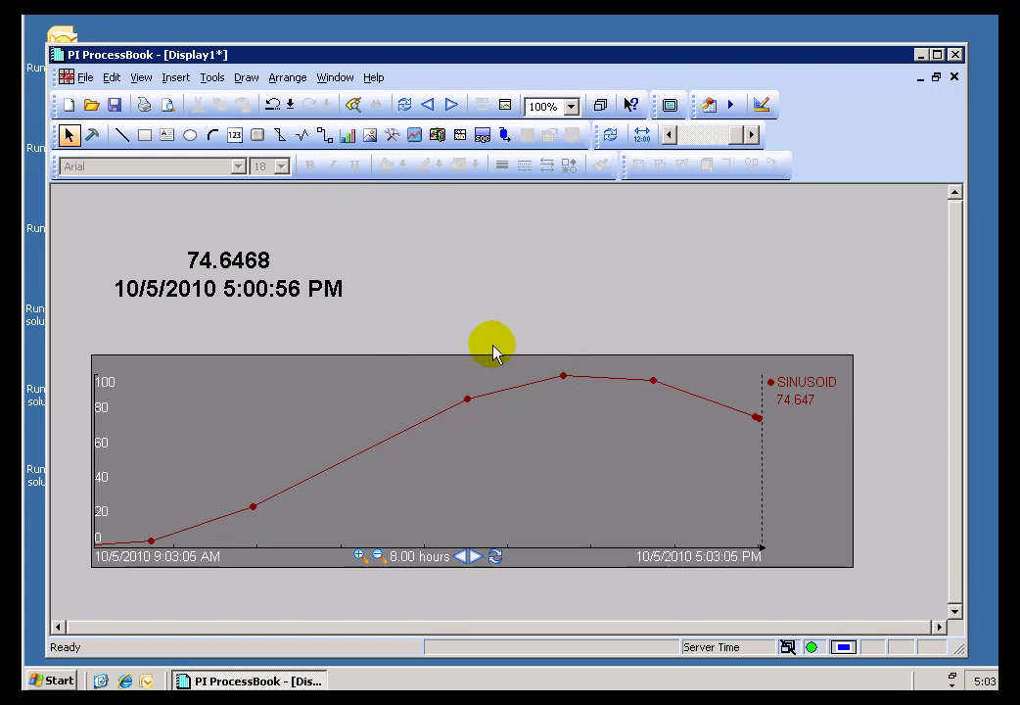
Step: Widen the SINUSOID trend to 16 hours, then 1.33 days, and refresh the data
click(376, 554)
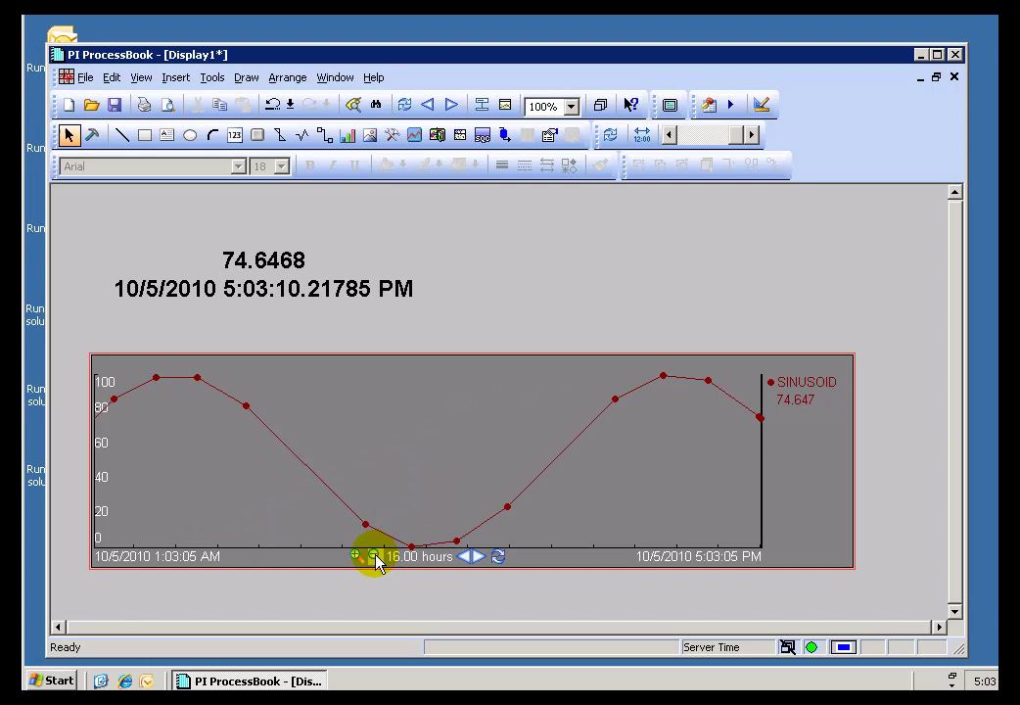
click(377, 554)
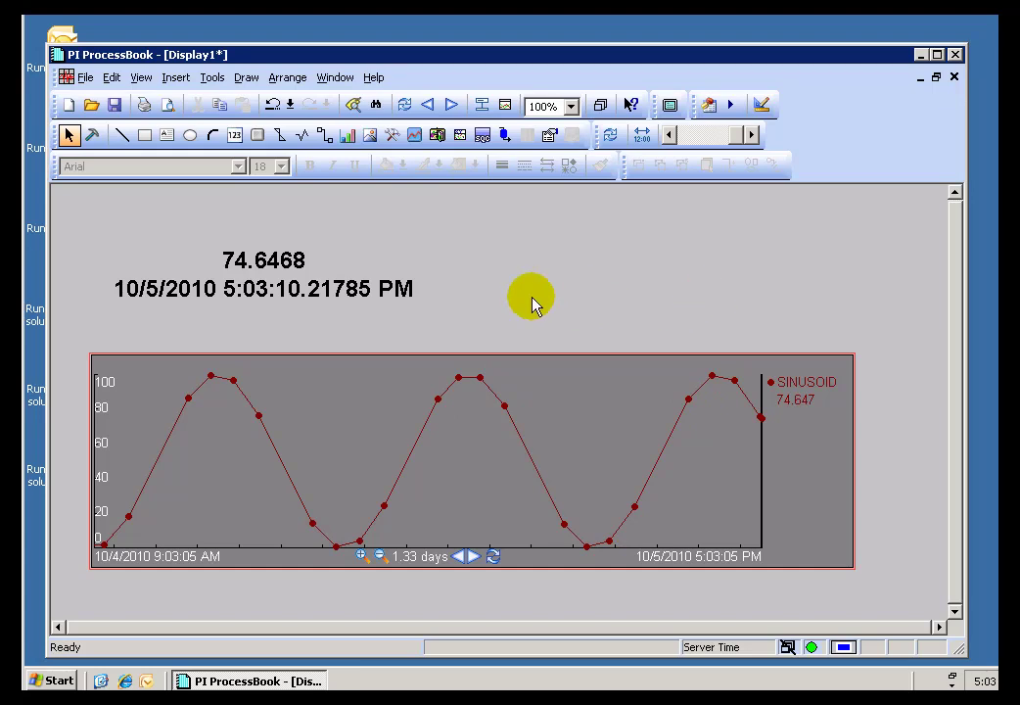
click(405, 106)
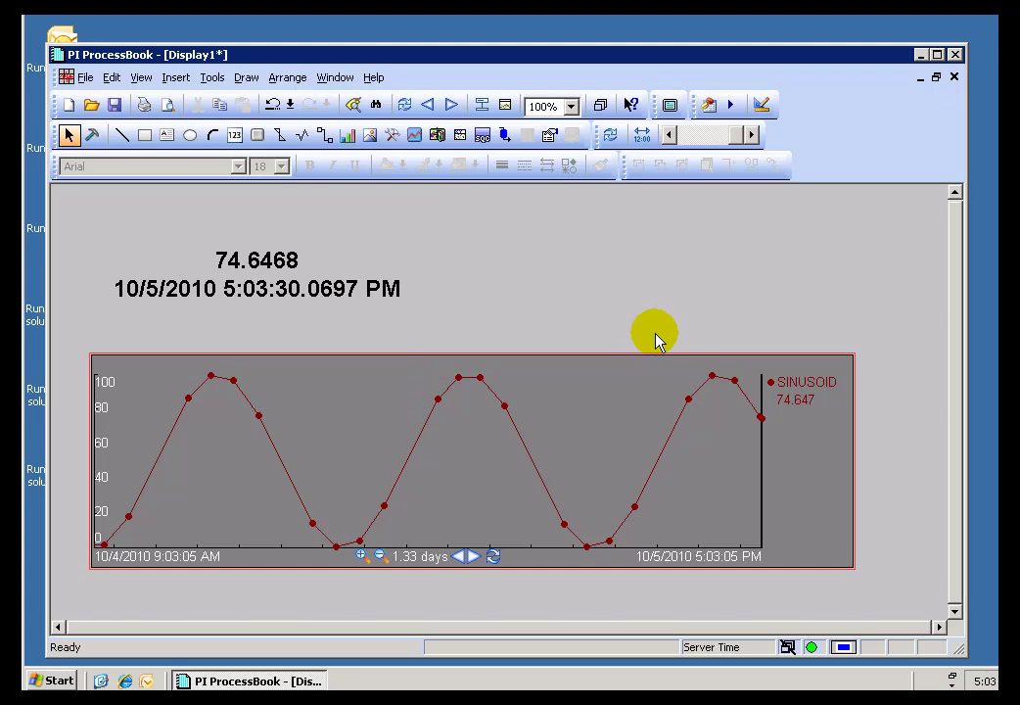
Step: Restore the trend to its 8-hour span, deselect it, and refresh the values
click(404, 104)
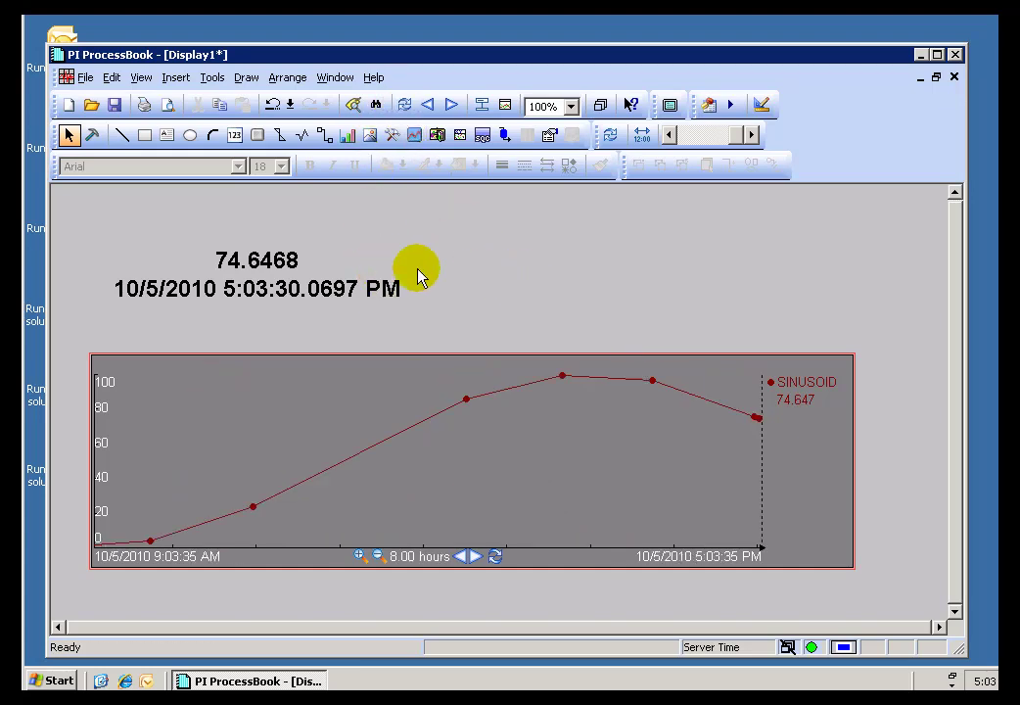
click(385, 256)
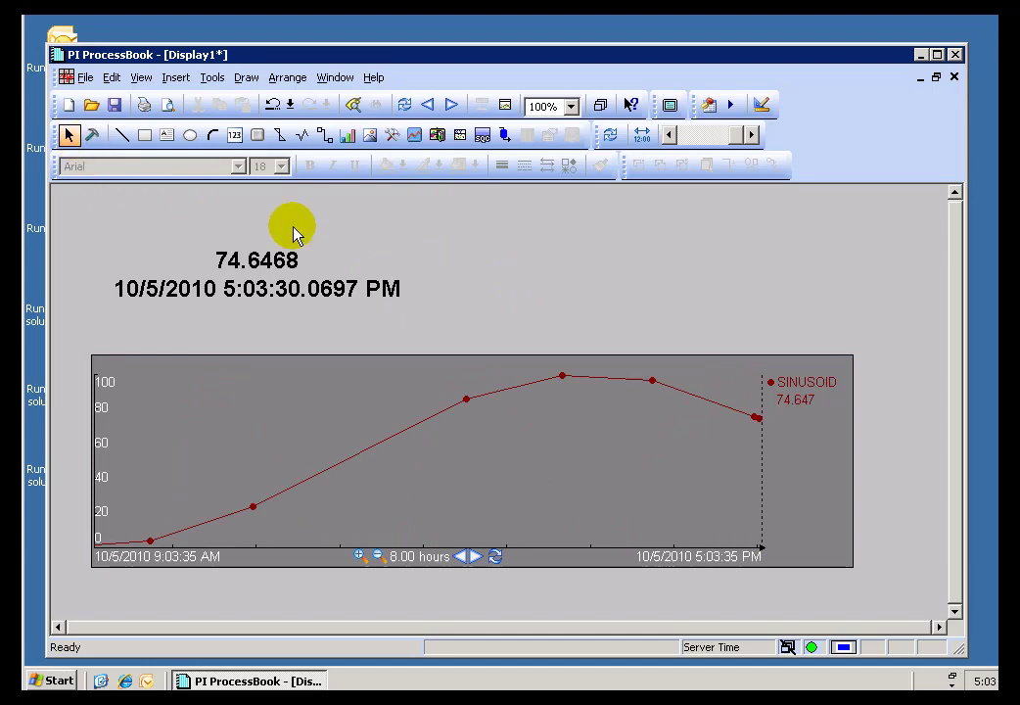
click(403, 104)
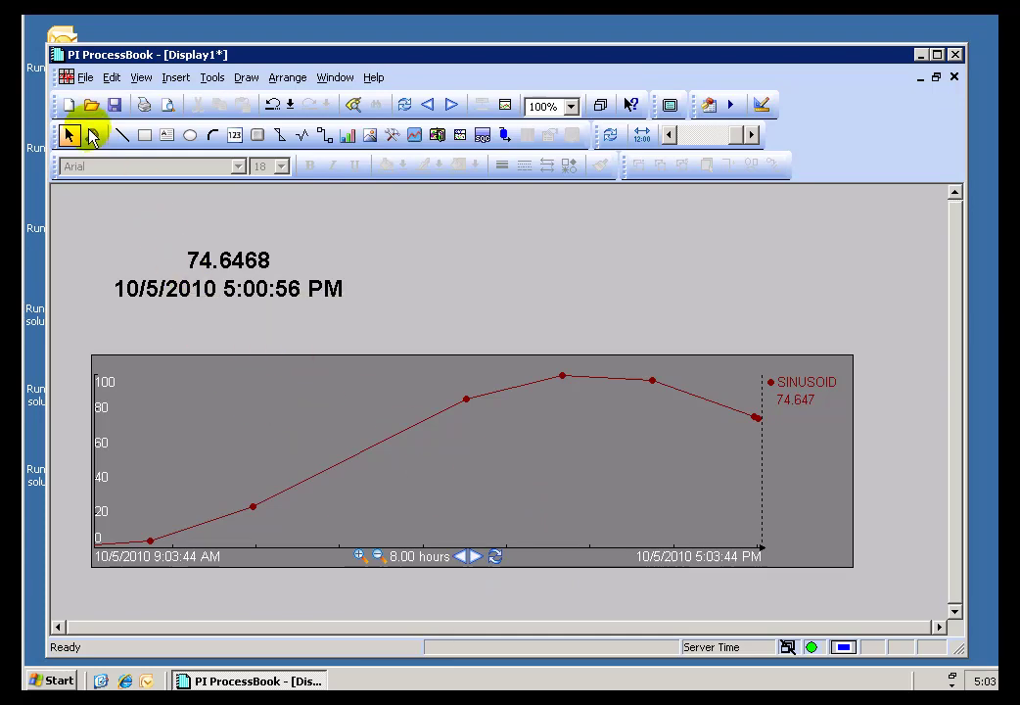
click(92, 134)
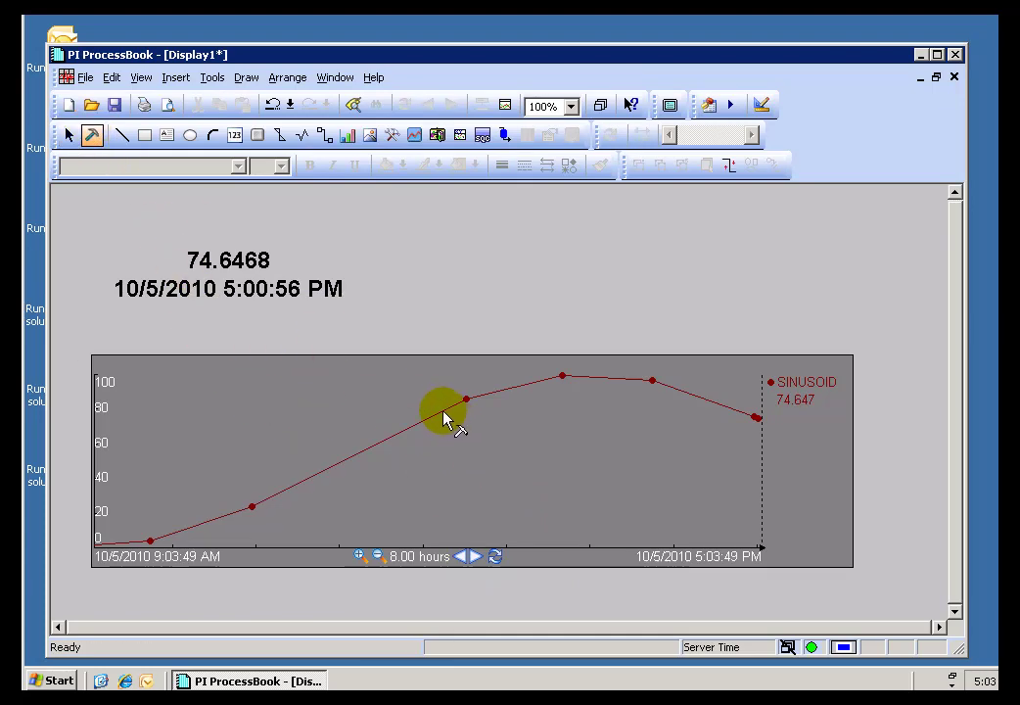
click(261, 297)
double_click(261, 297)
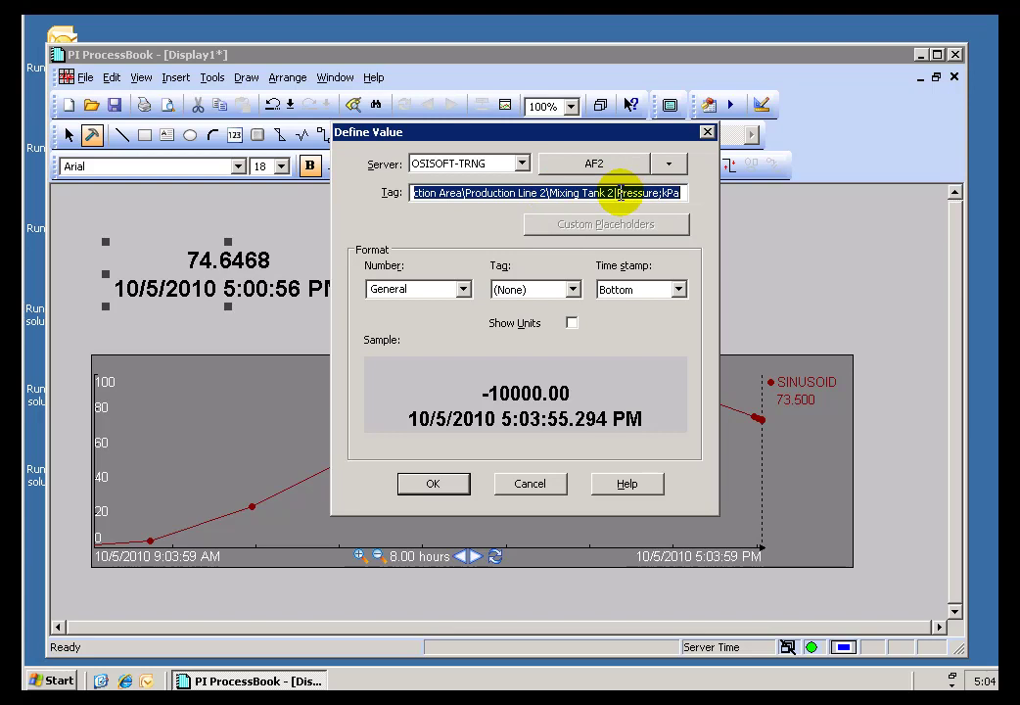
click(530, 484)
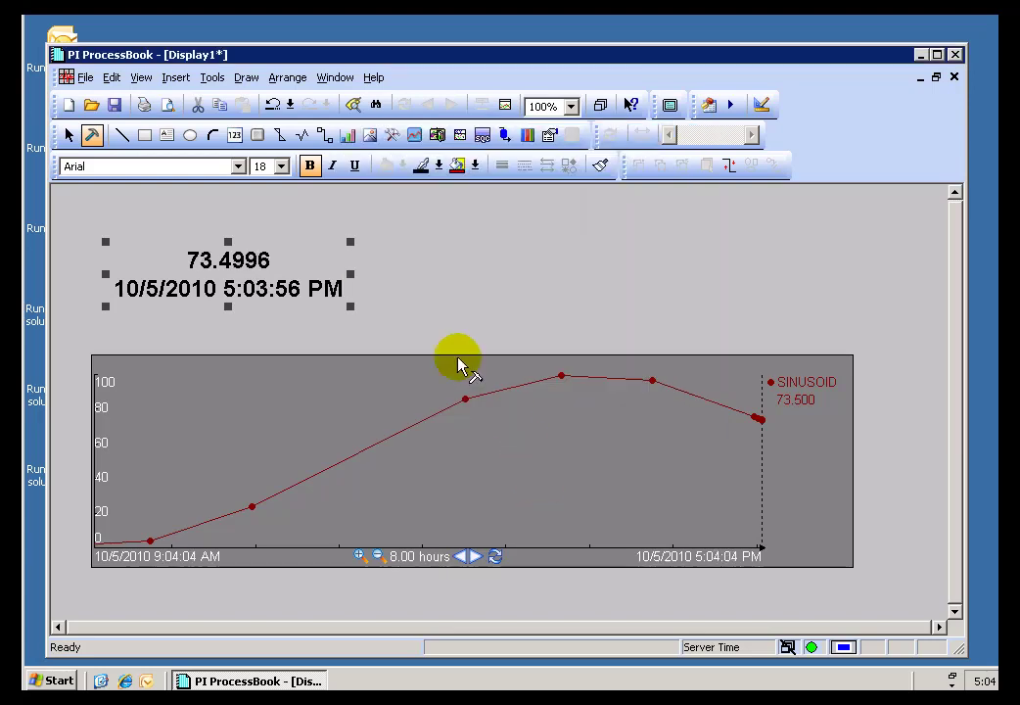
click(69, 135)
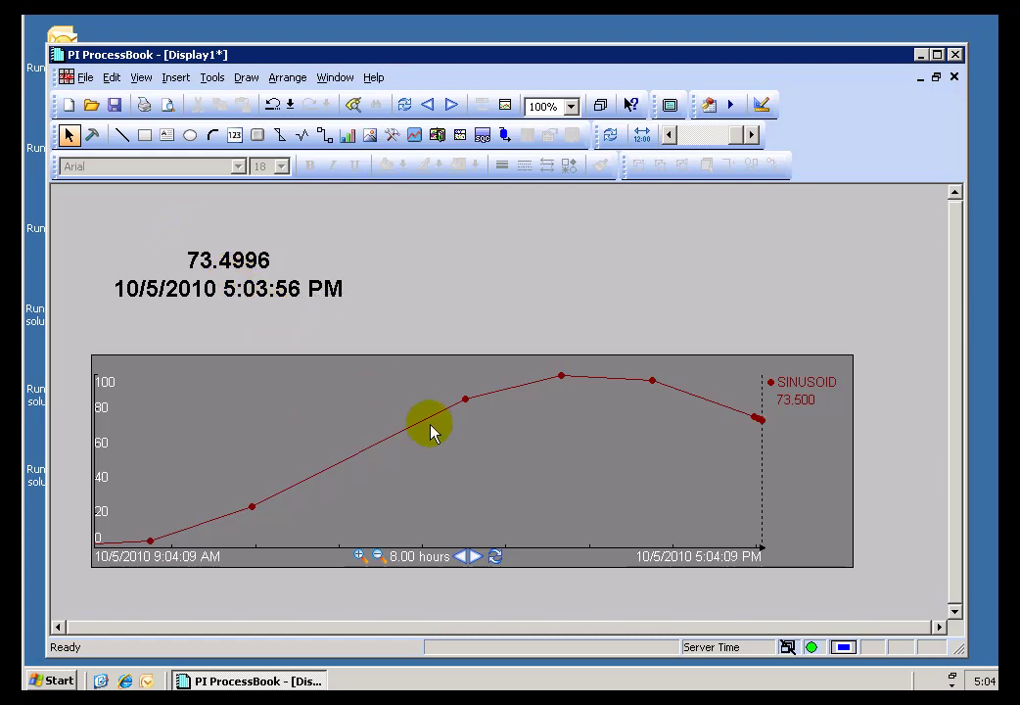
Step: Refresh the trend and value data, then toggle Build mode on and back to Run mode
mouse_move(252, 290)
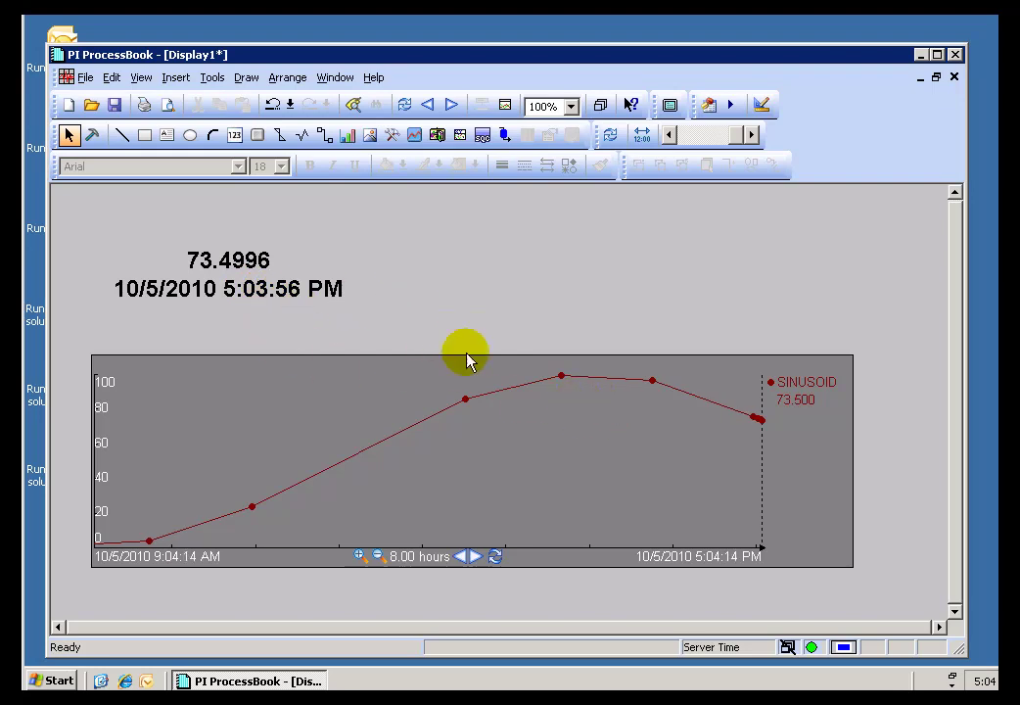
mouse_move(258, 262)
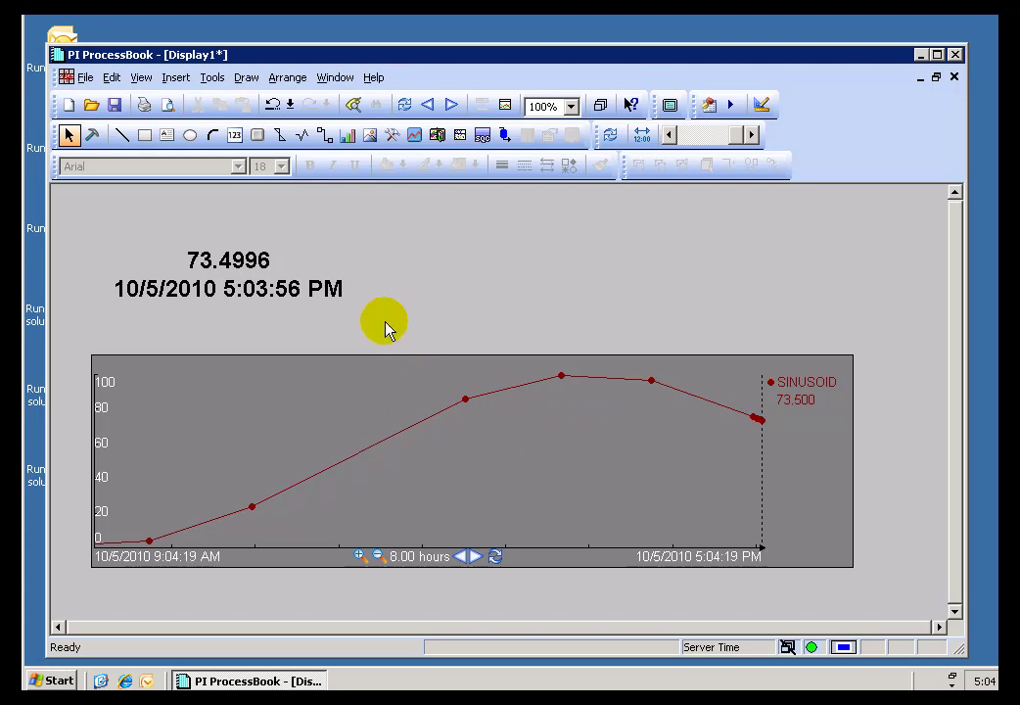
click(403, 105)
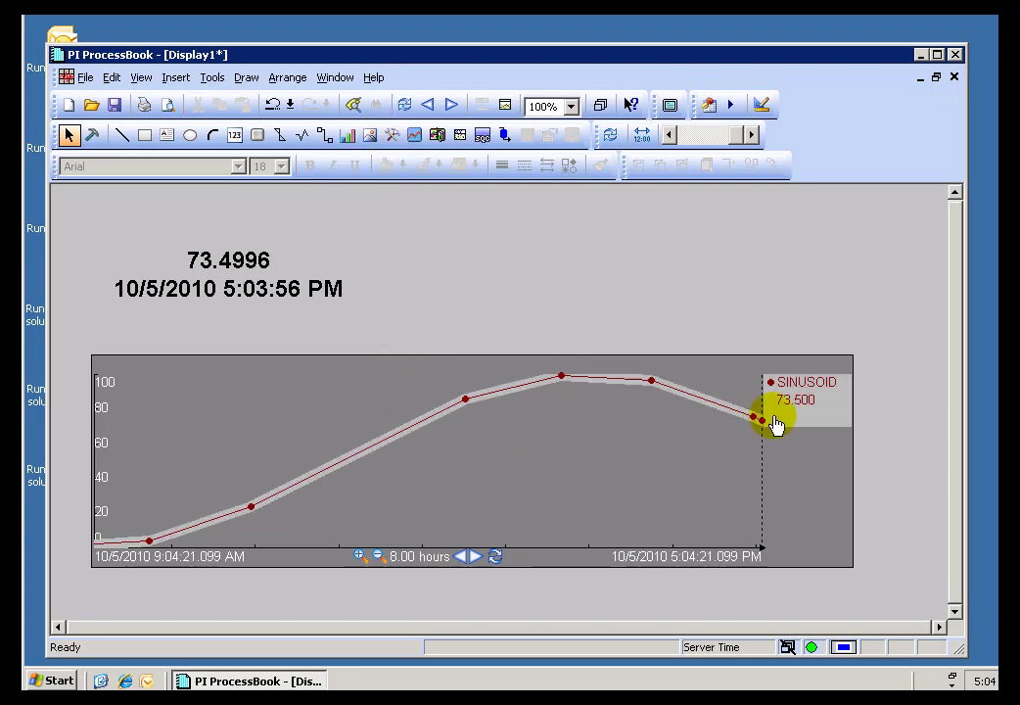
mouse_move(246, 275)
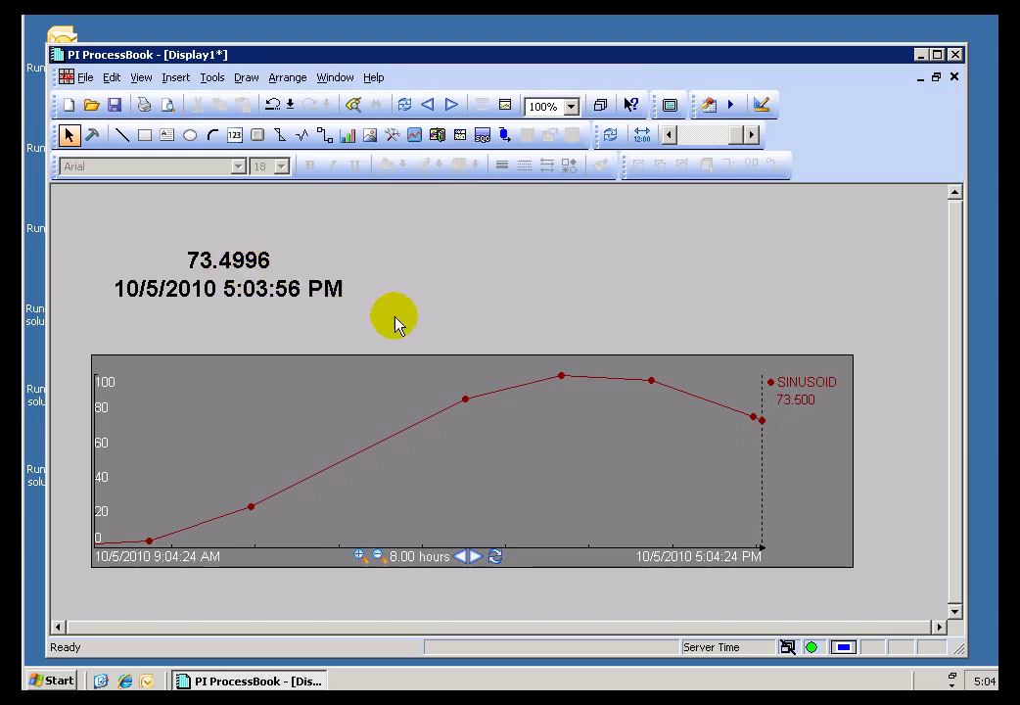
click(98, 139)
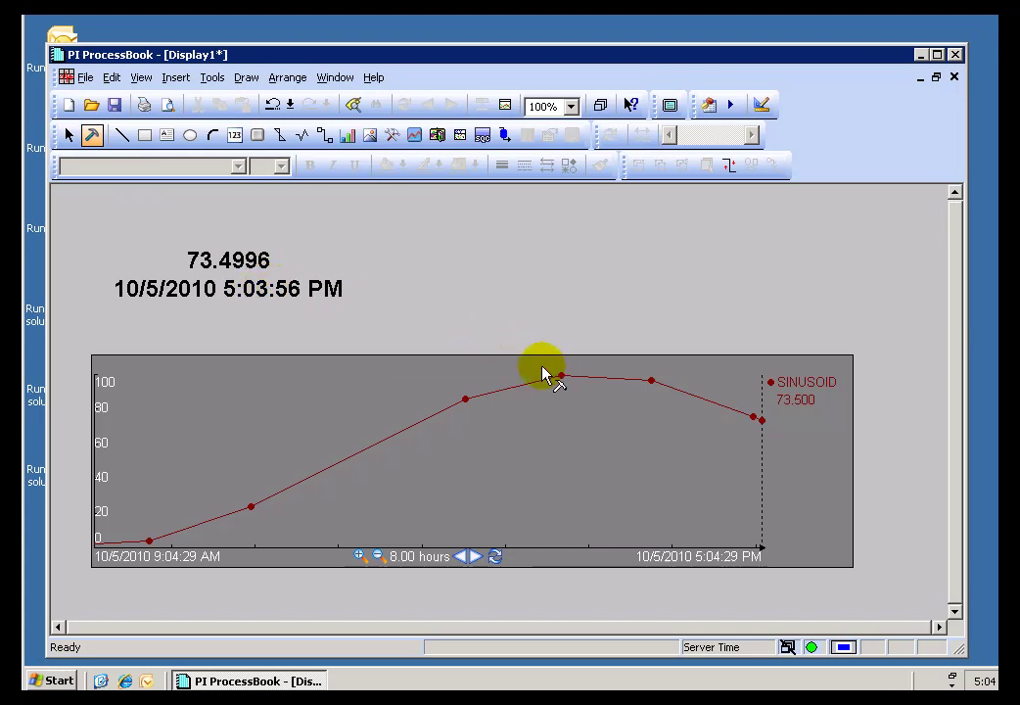
click(68, 139)
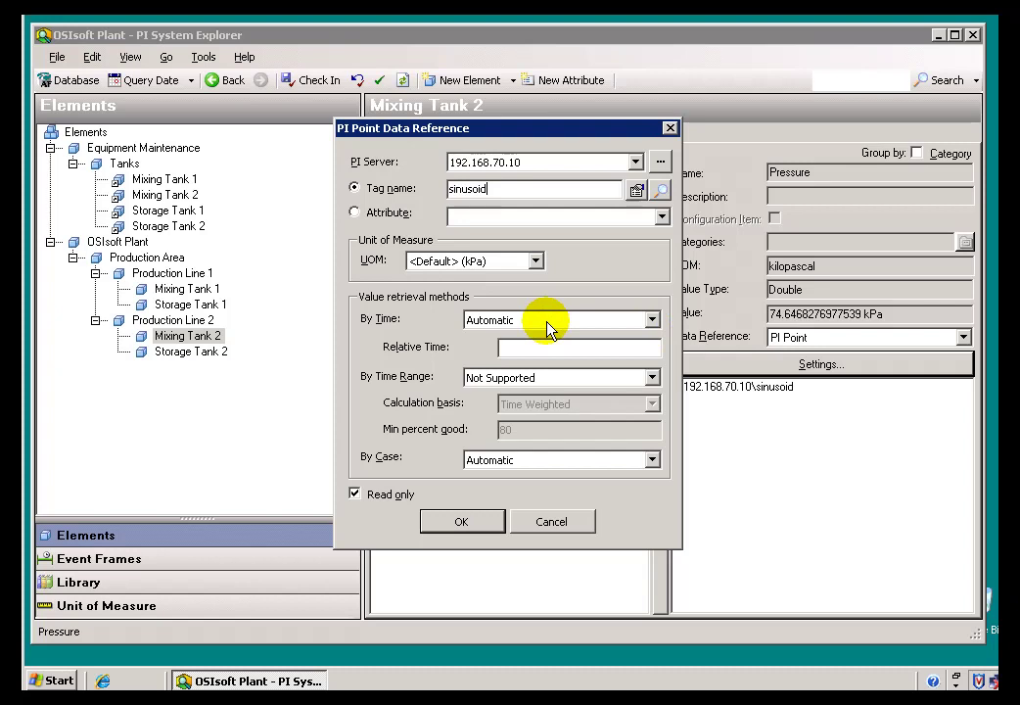
Step: Retrieve Pressure values by Time Range over *-12h using the Count calculation
click(651, 321)
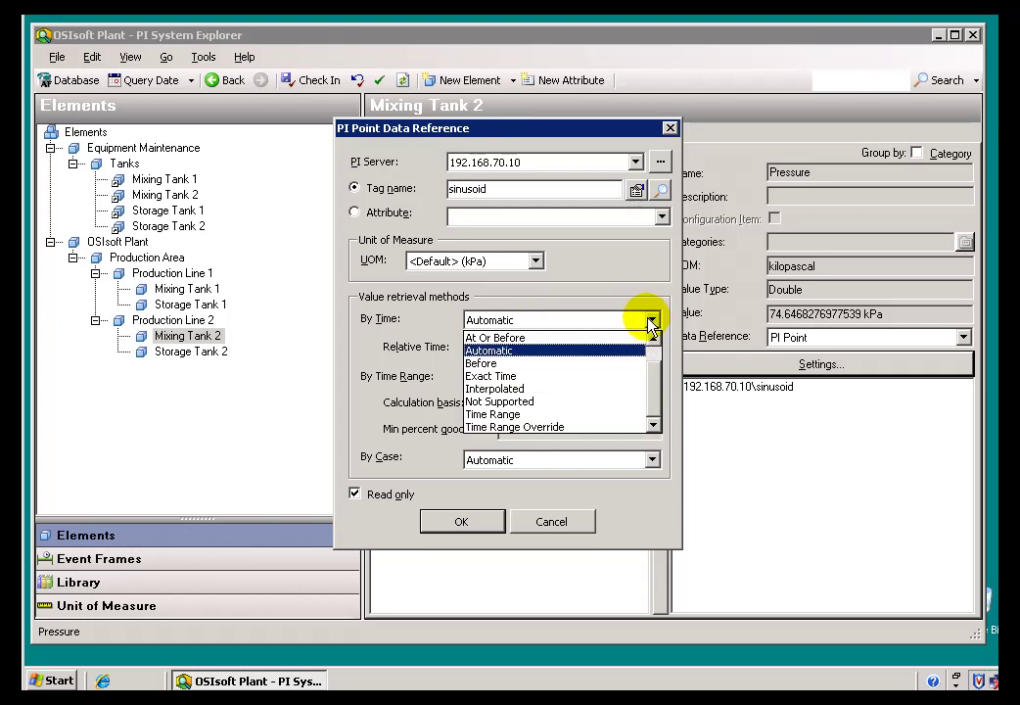
click(505, 415)
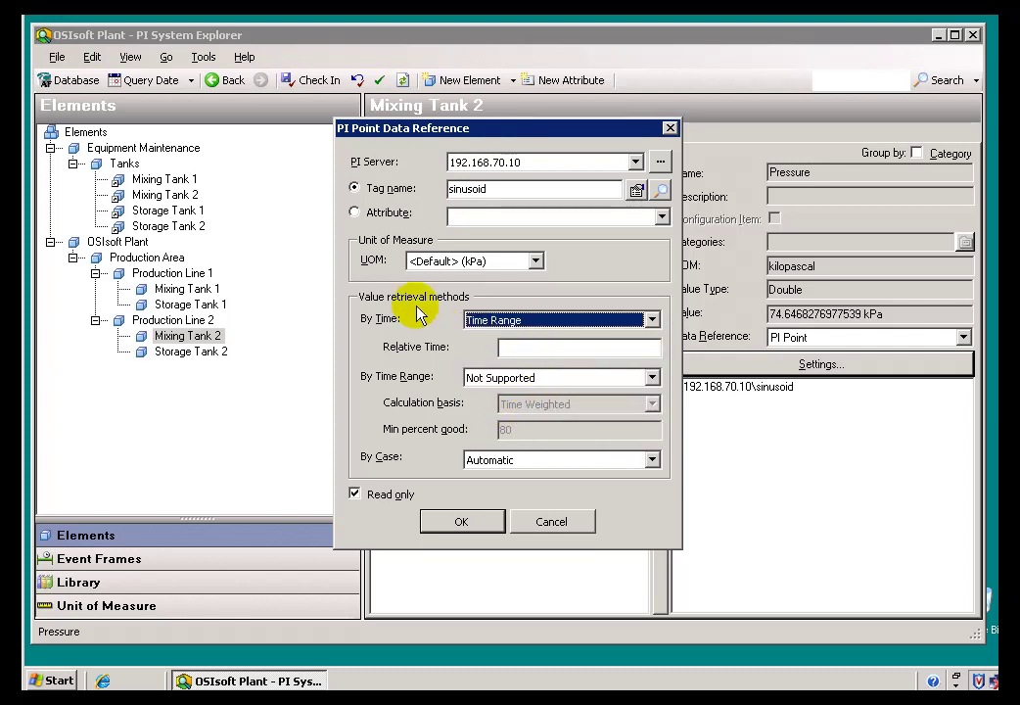
click(534, 355)
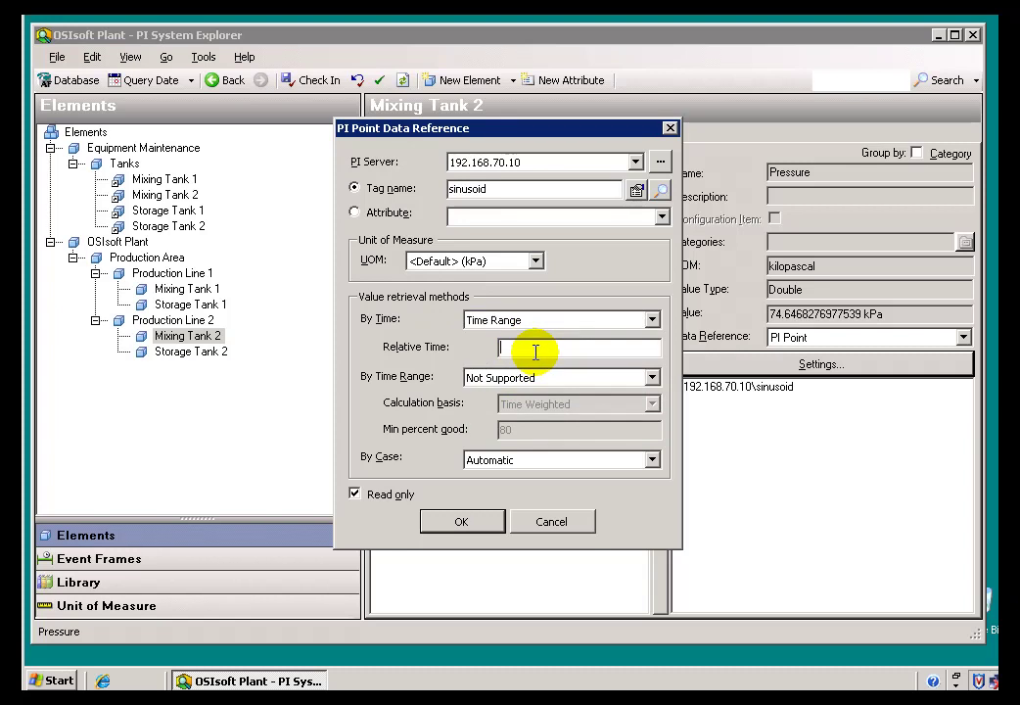
text(*)
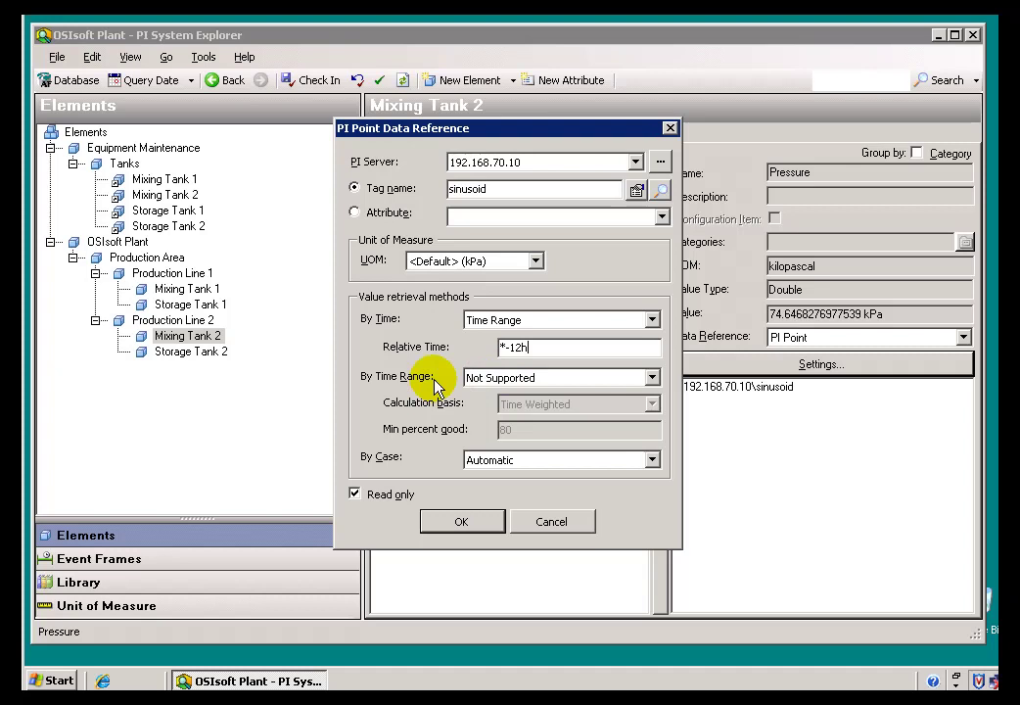
click(552, 388)
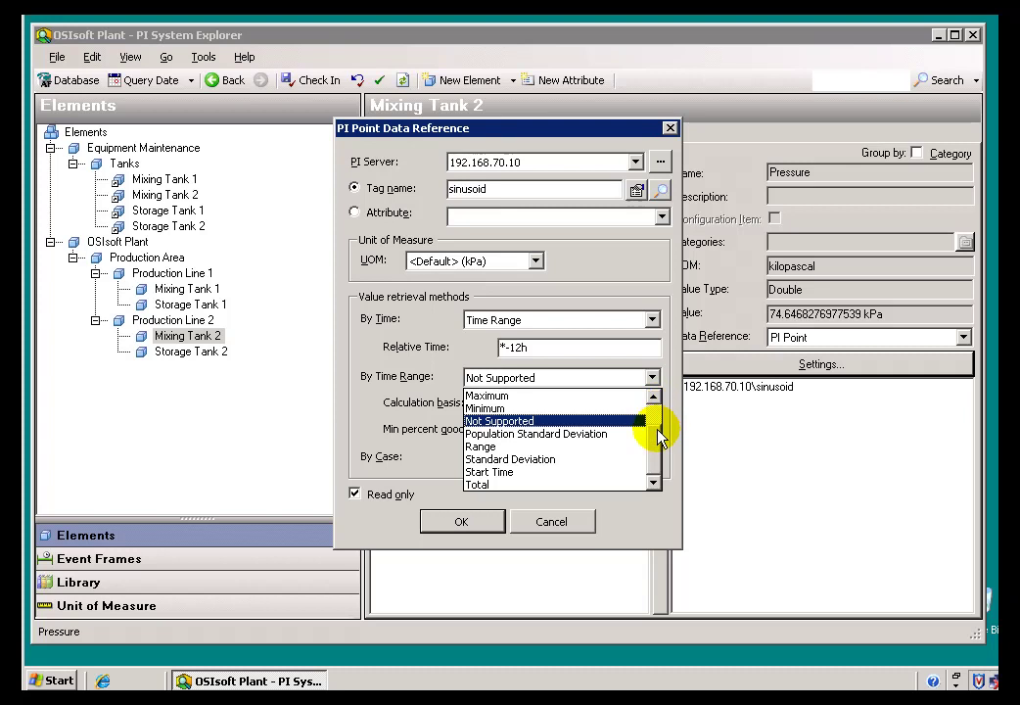
scroll(650, 416, up, 1)
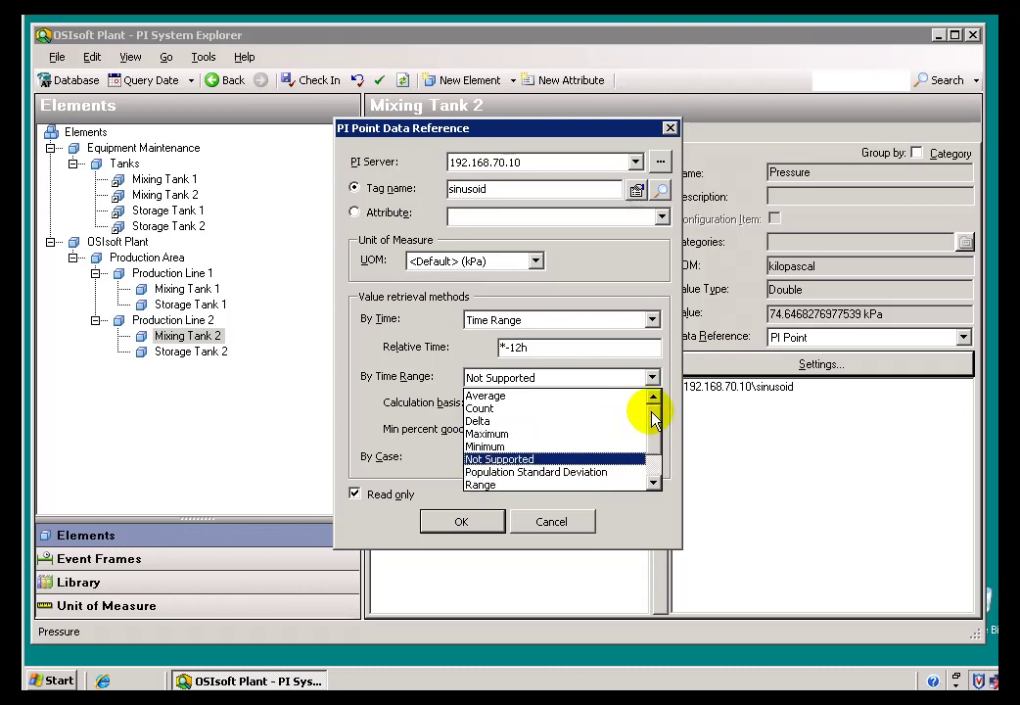
click(486, 410)
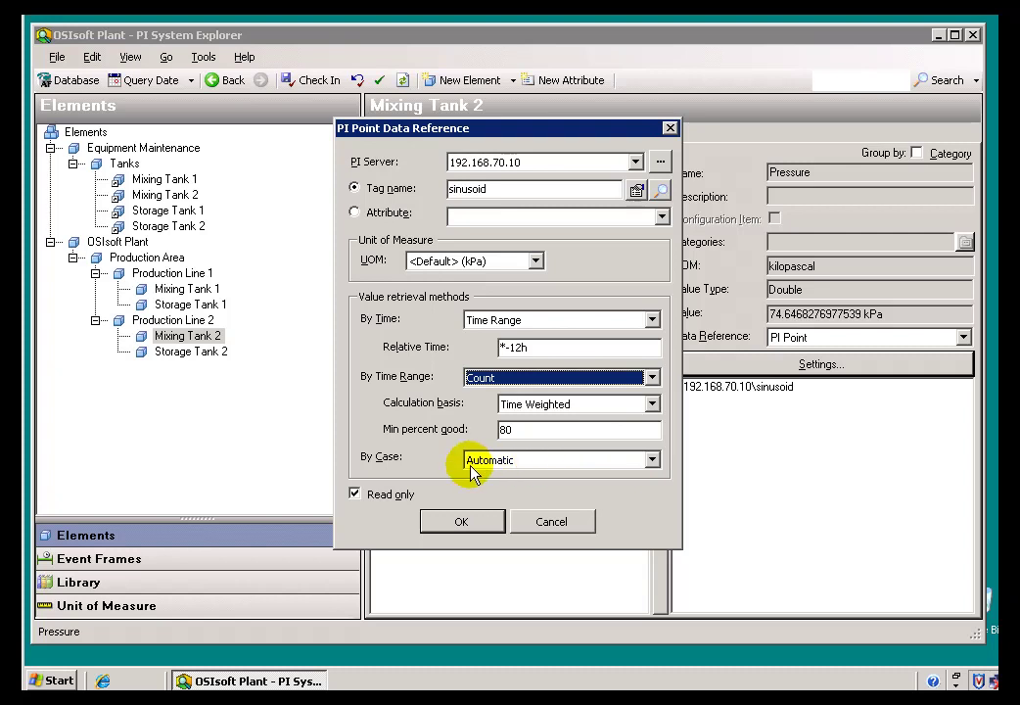
Step: Apply the Count settings, then switch the calculation basis to Event Weighted and apply it
click(457, 523)
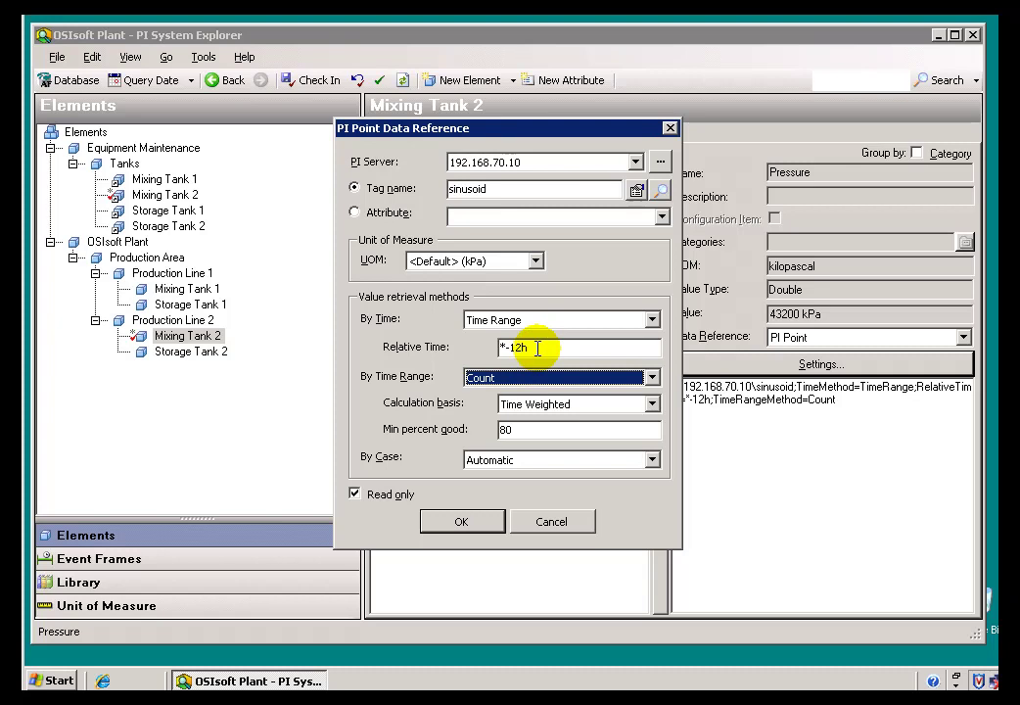
click(652, 404)
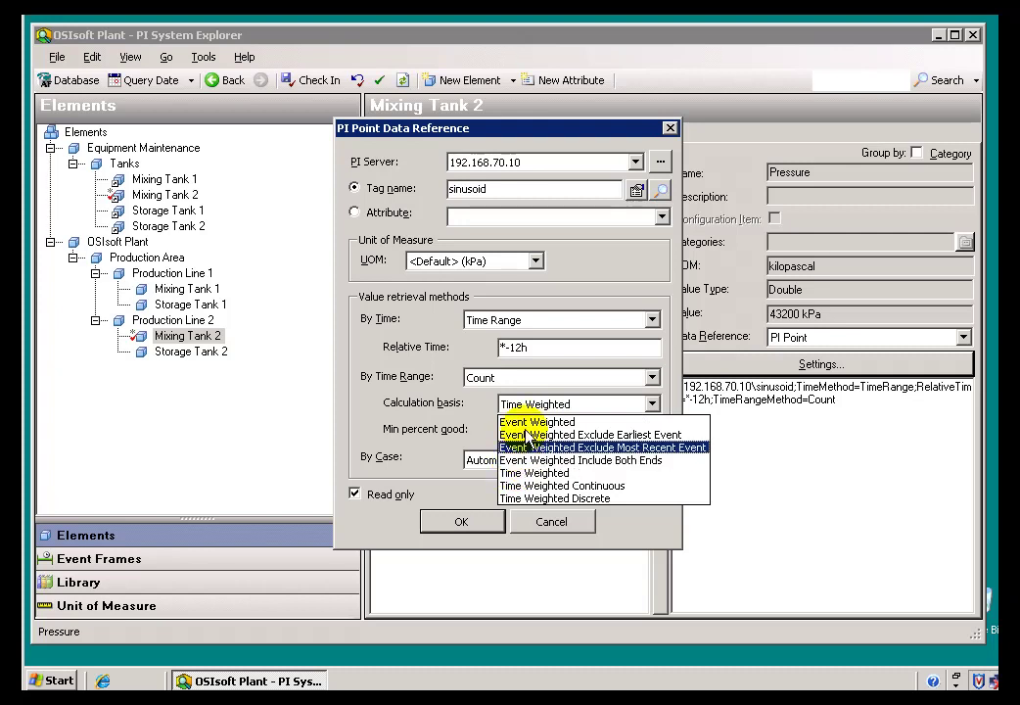
click(529, 422)
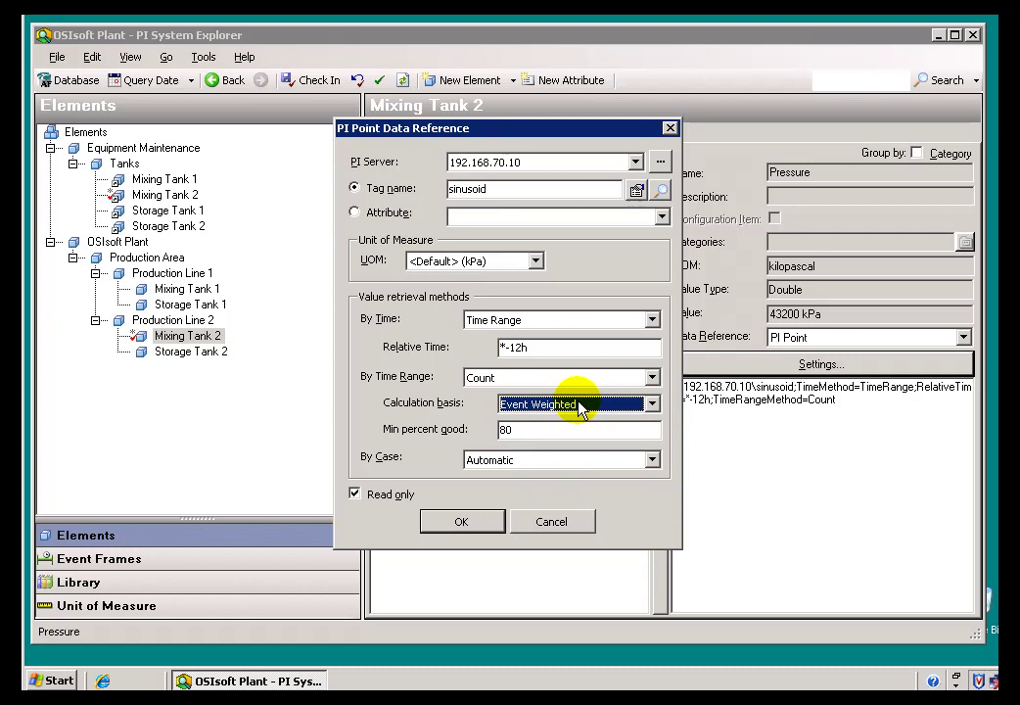
click(466, 522)
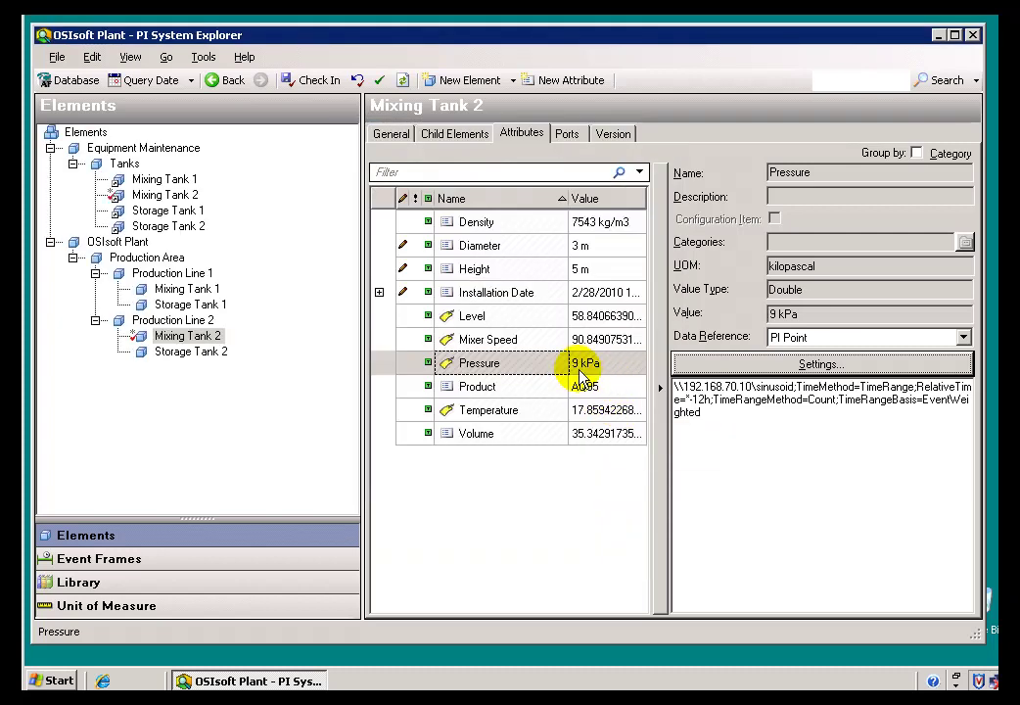
mouse_move(580, 372)
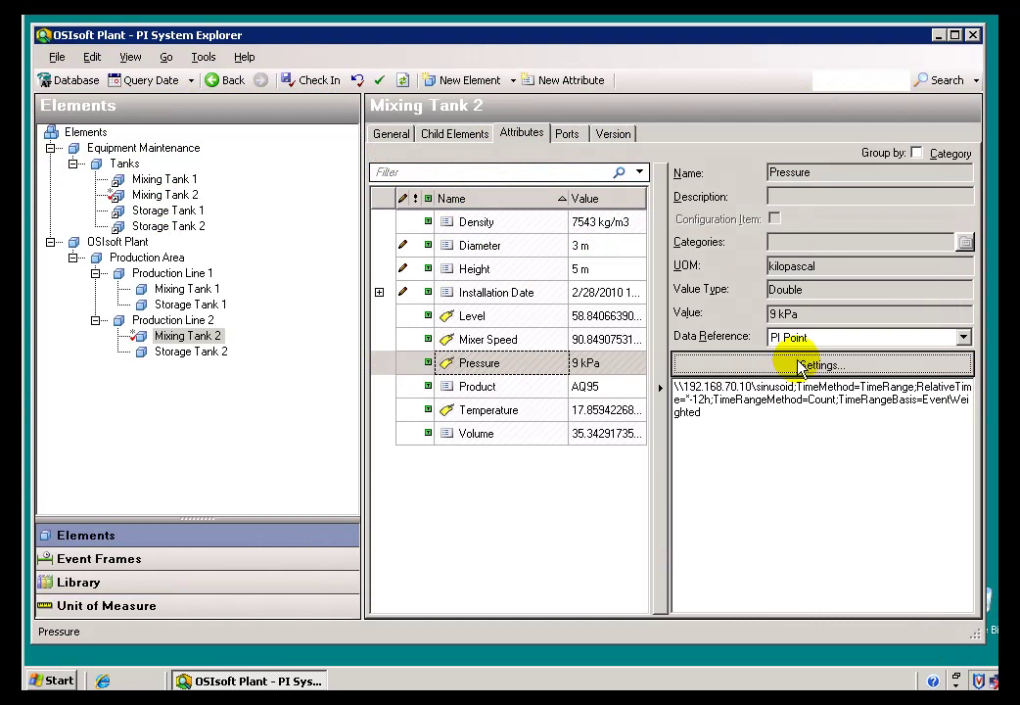
Step: Try a Time Weighted calculation basis for Pressure and apply it
click(800, 366)
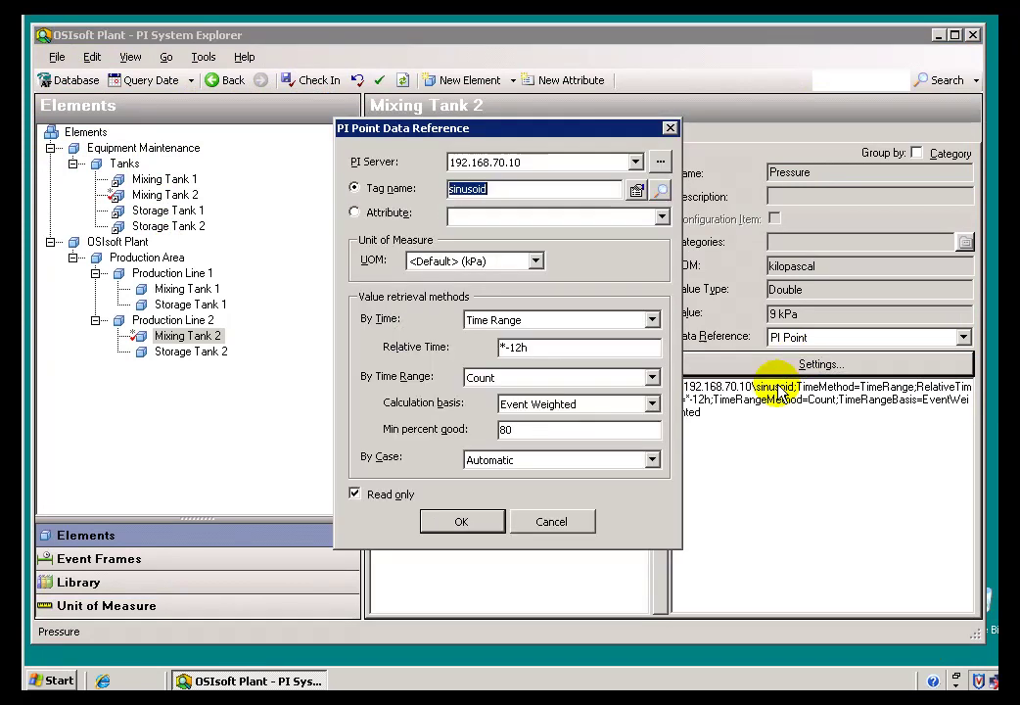
click(652, 405)
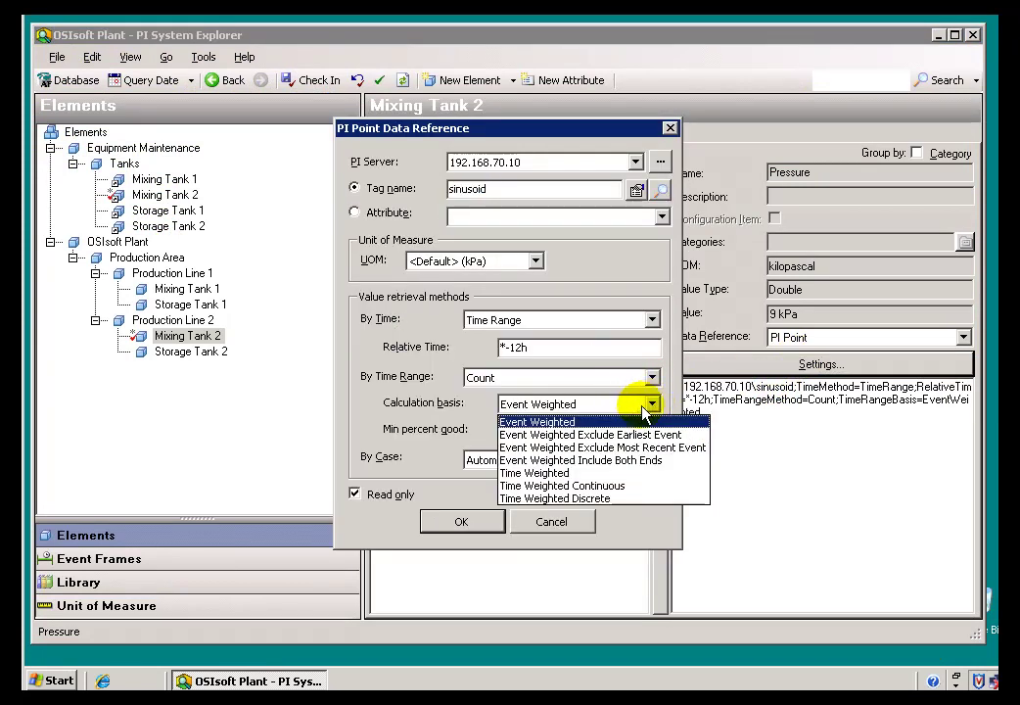
click(544, 474)
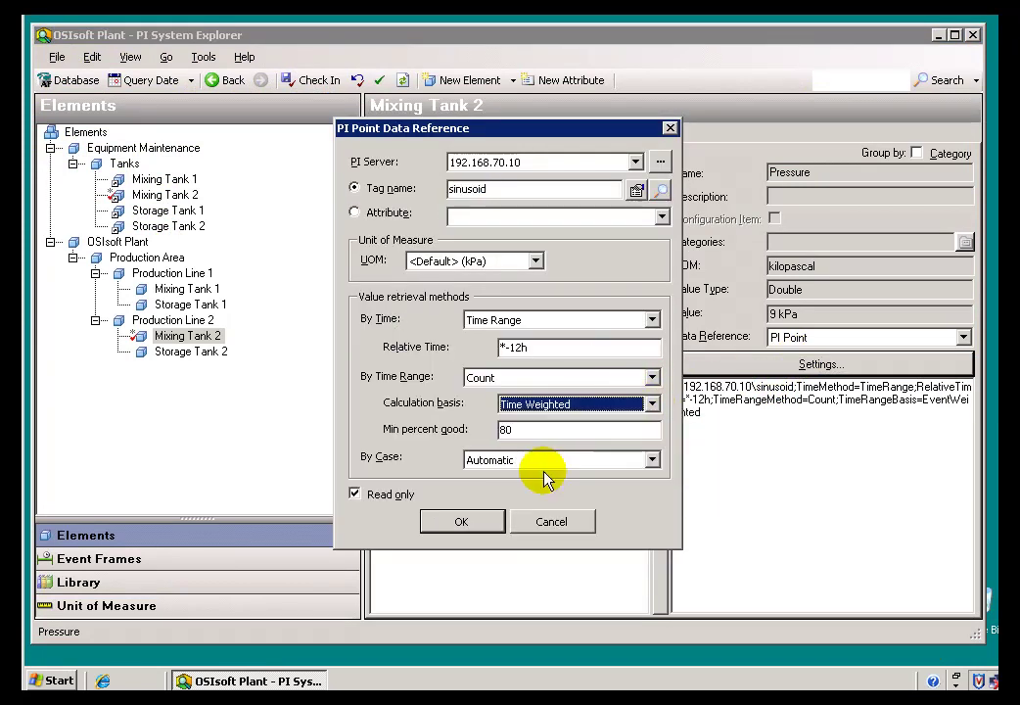
click(489, 529)
mouse_move(584, 374)
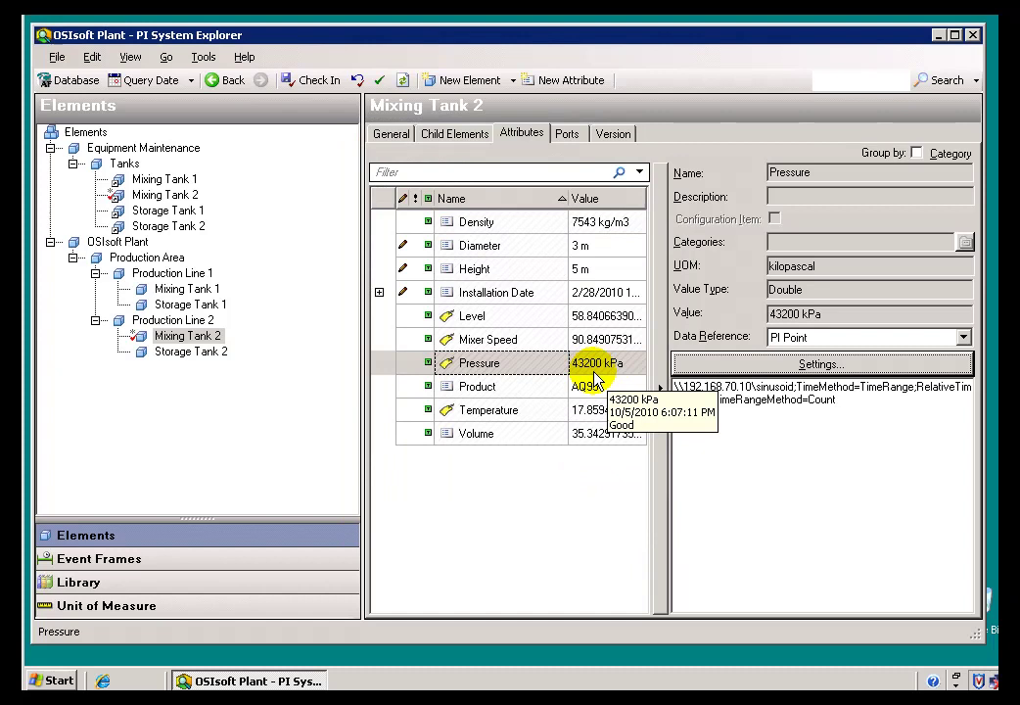
Step: Set the calculation basis back to Event Weighted and the time range method to Average
click(725, 364)
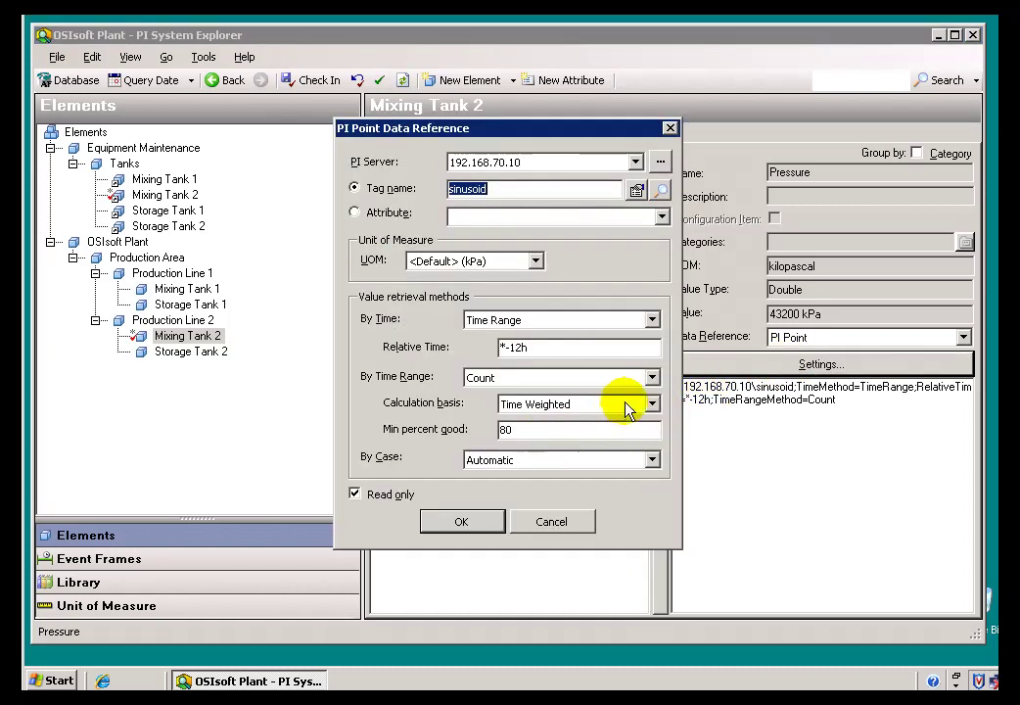
click(651, 404)
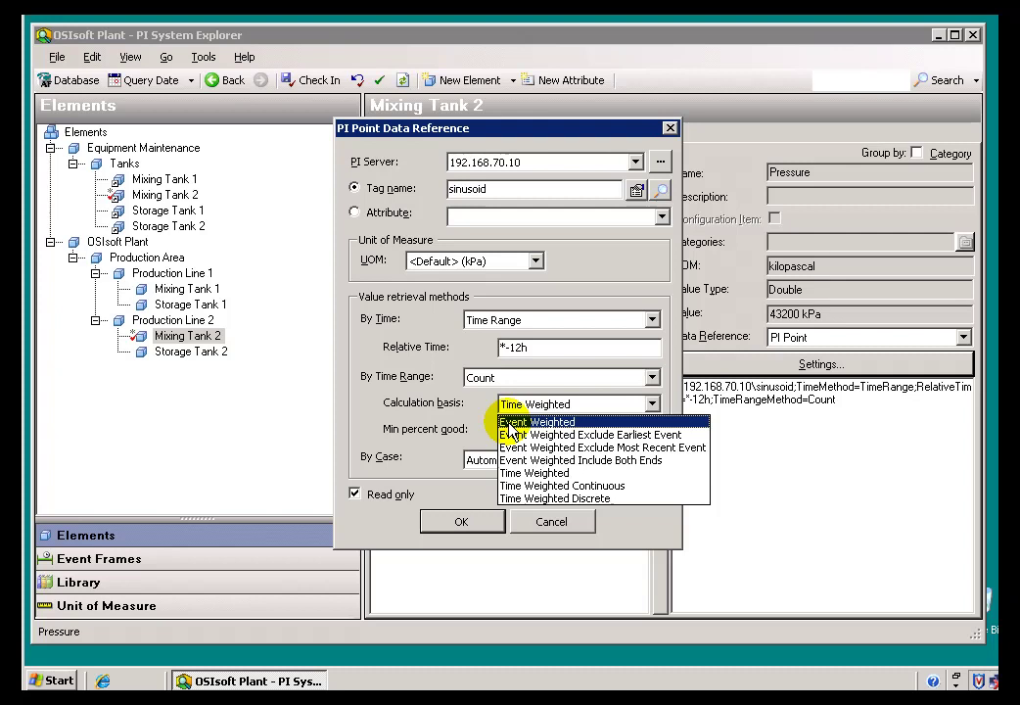
click(509, 422)
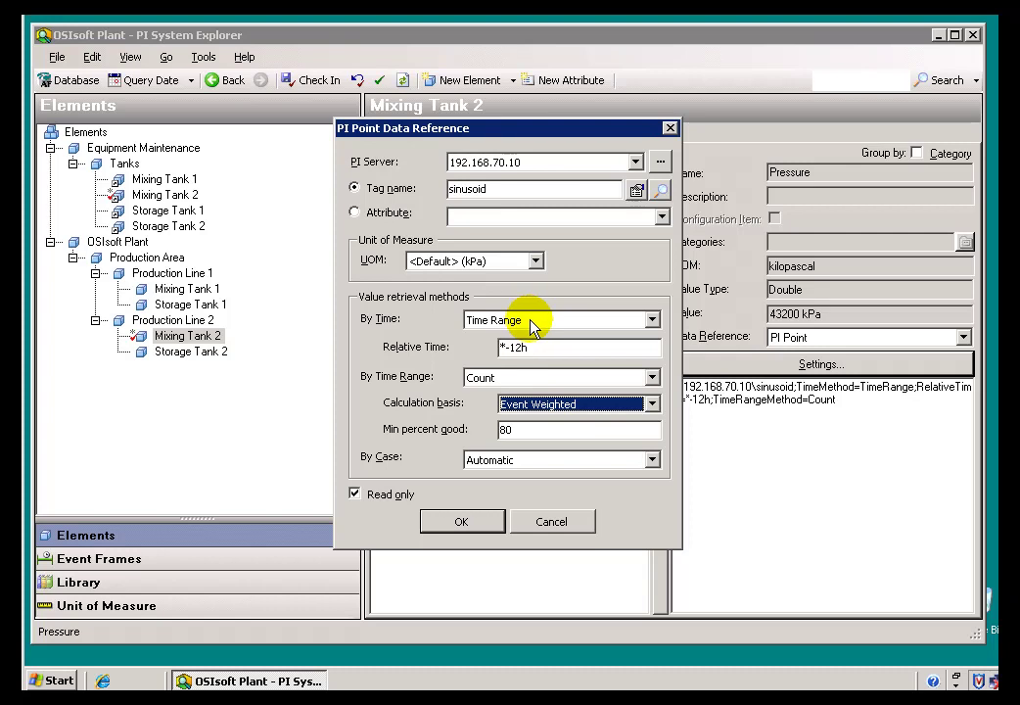
drag(560, 346, 483, 346)
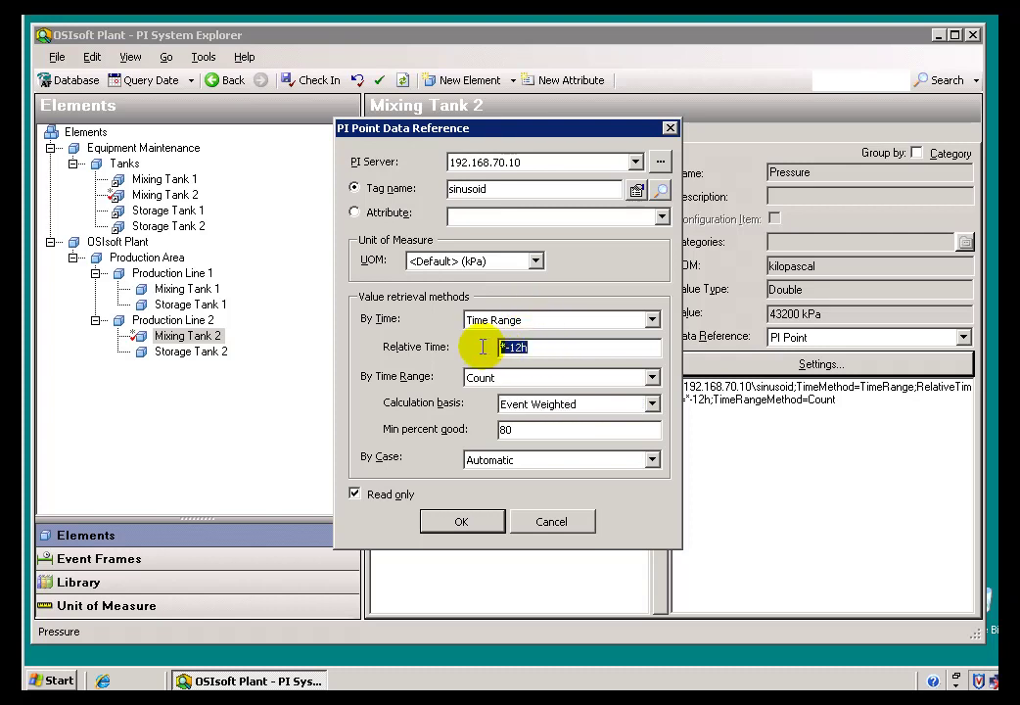
click(545, 381)
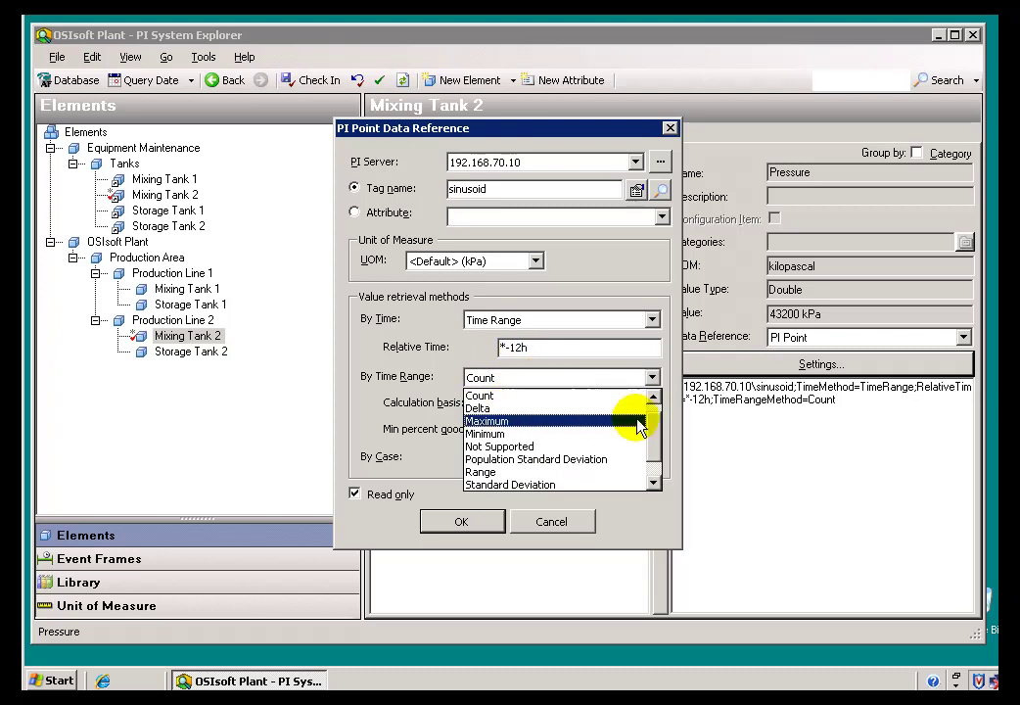
scroll(588, 409, up, 1)
click(510, 396)
Step: Apply Average (about 52.37 kPa), revert the time range method to Count, and check in the changes
click(469, 524)
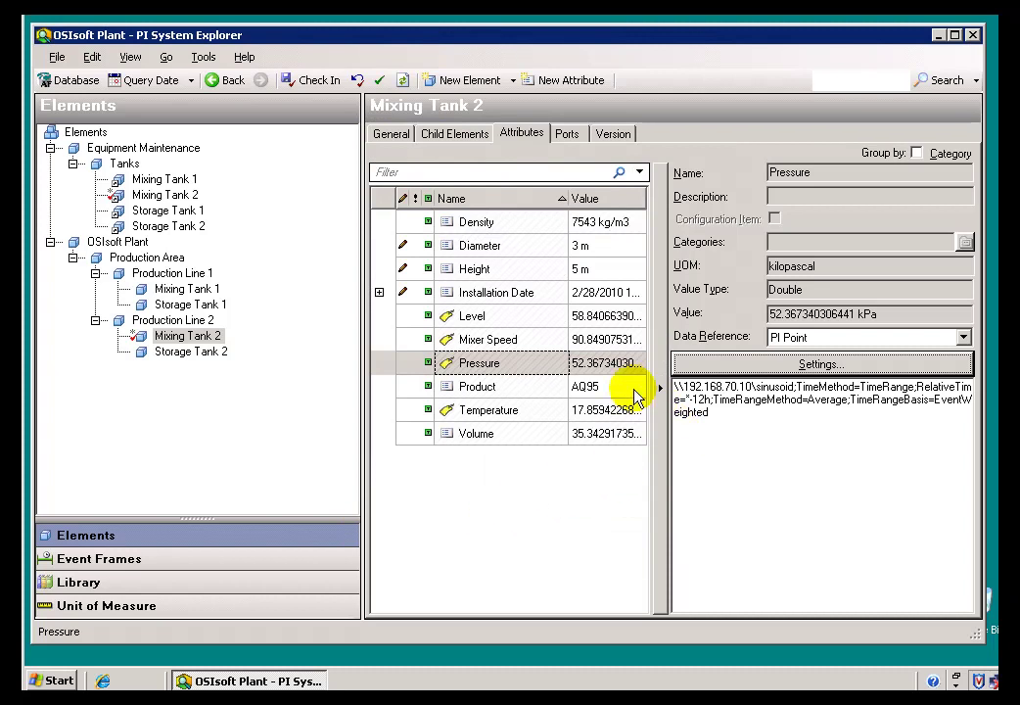
mouse_move(587, 370)
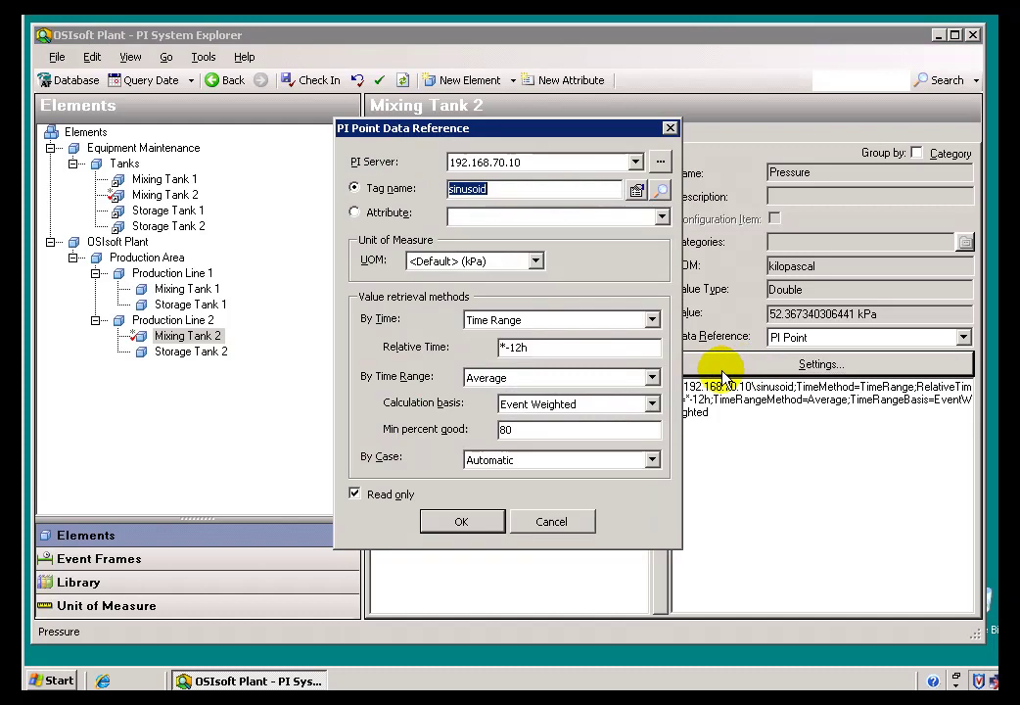
click(695, 368)
click(651, 381)
click(537, 409)
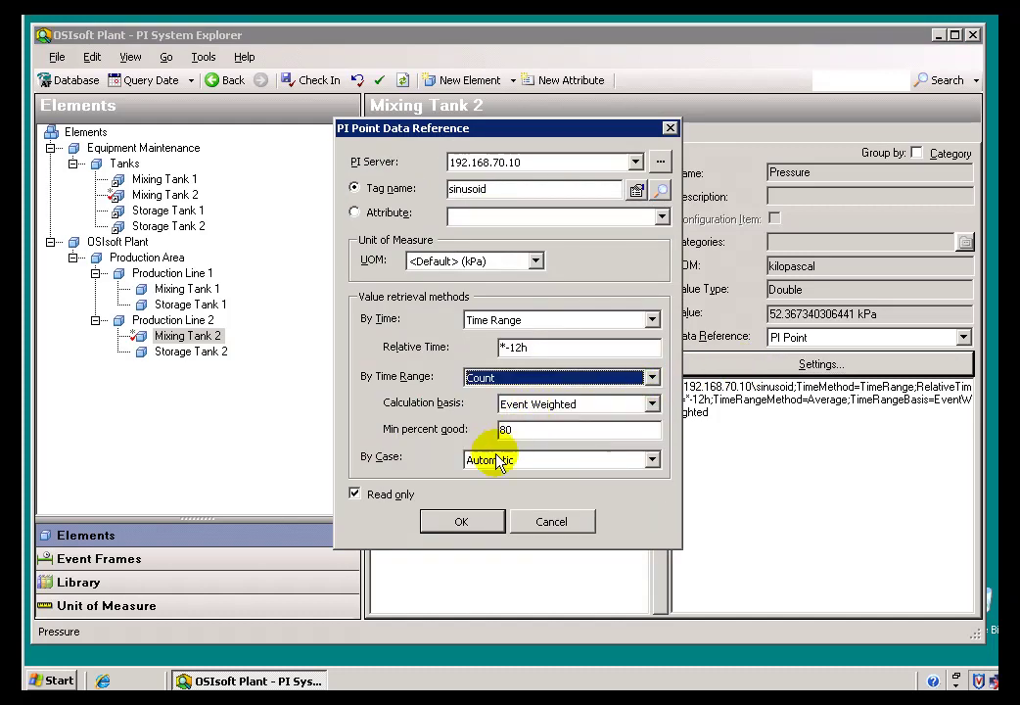
click(485, 521)
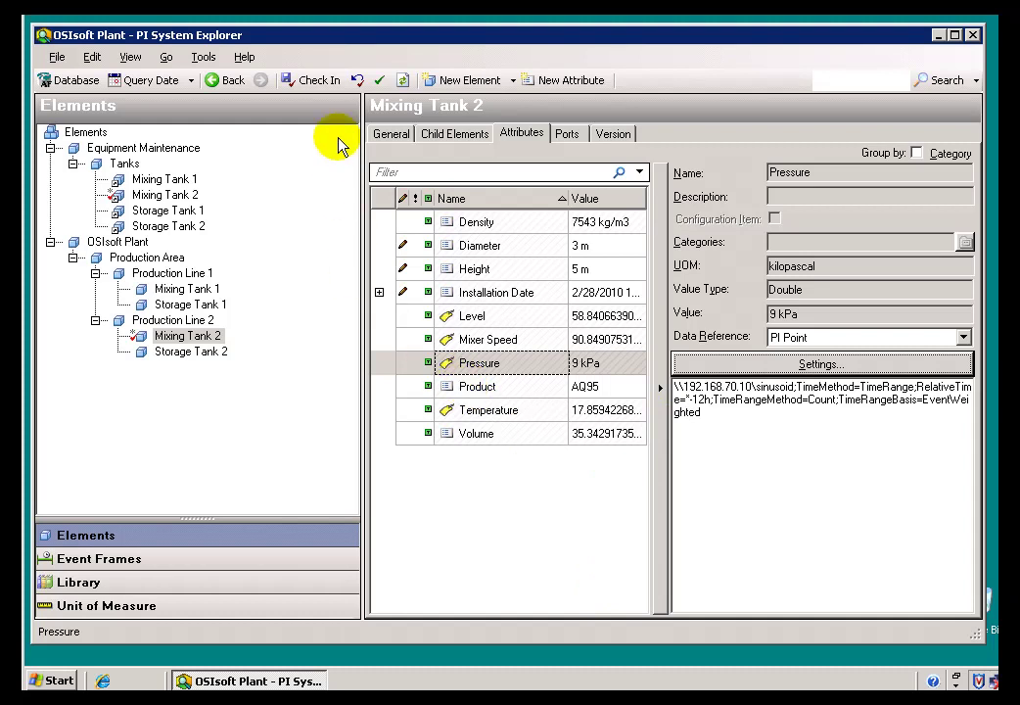
click(313, 87)
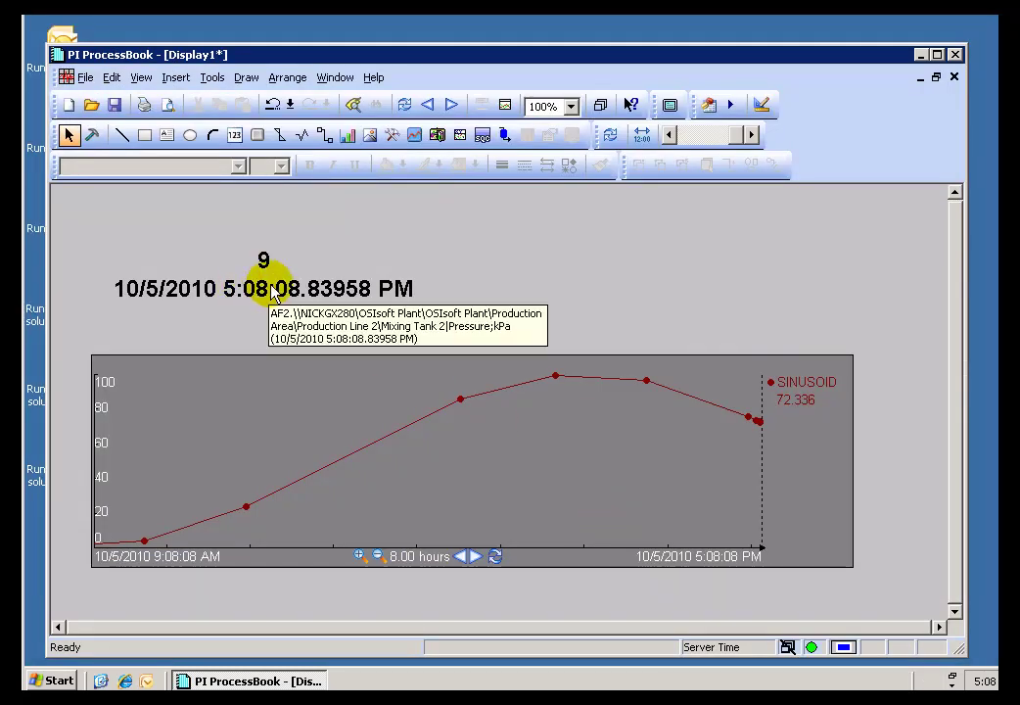
mouse_move(262, 272)
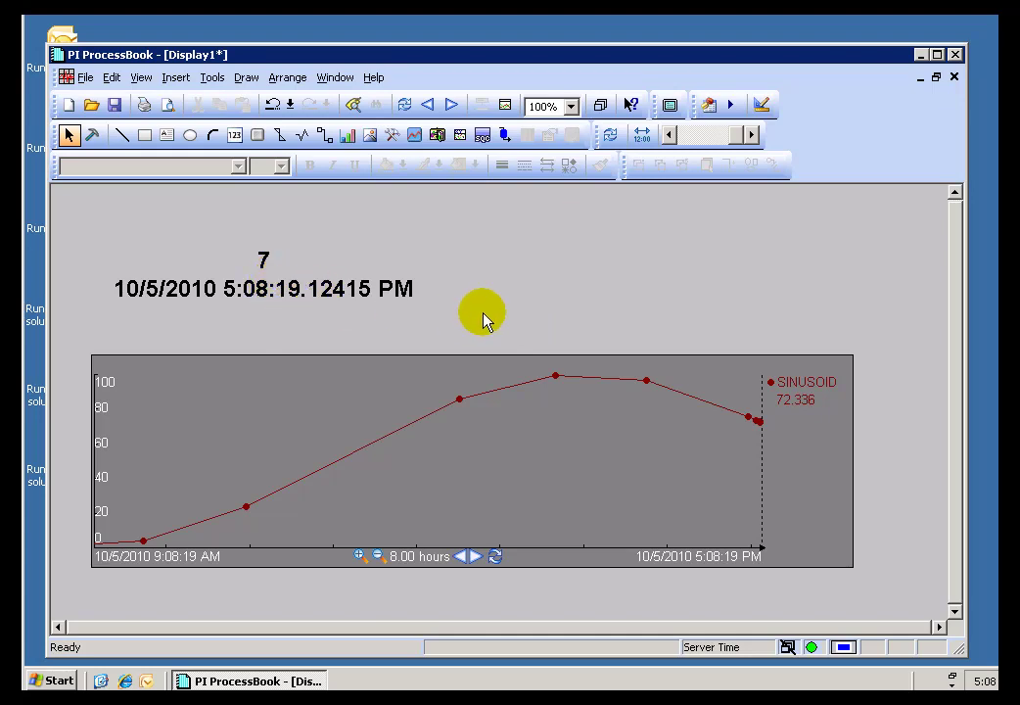
mouse_move(336, 293)
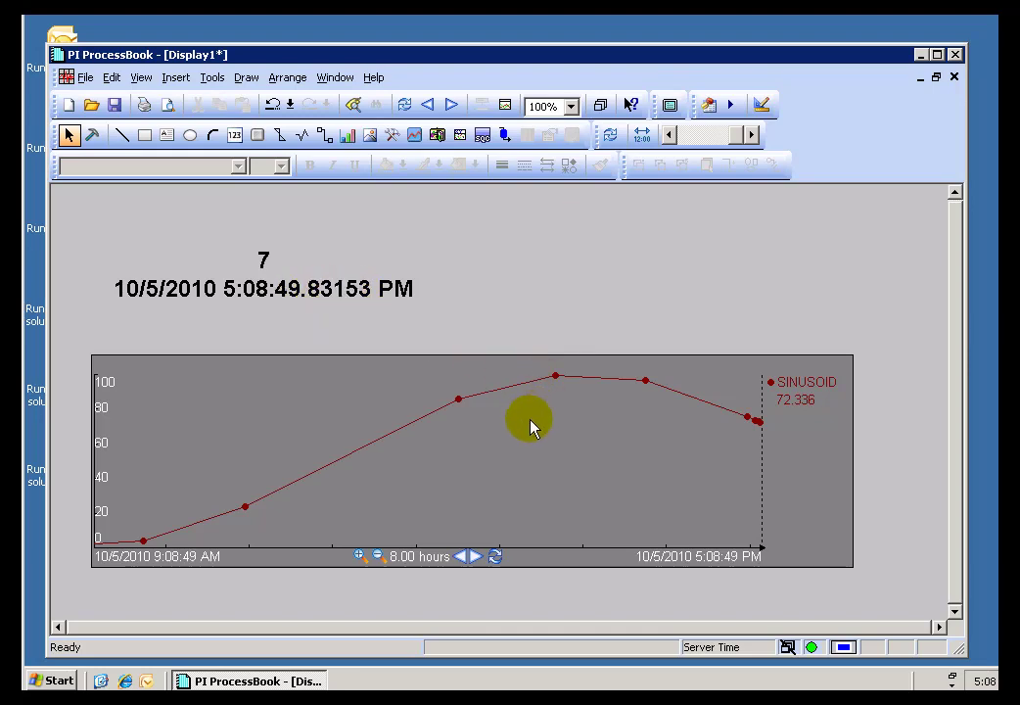
Step: Zoom the SINUSOID trend out through 1.33 days to a 5.33-day span
click(378, 557)
click(377, 558)
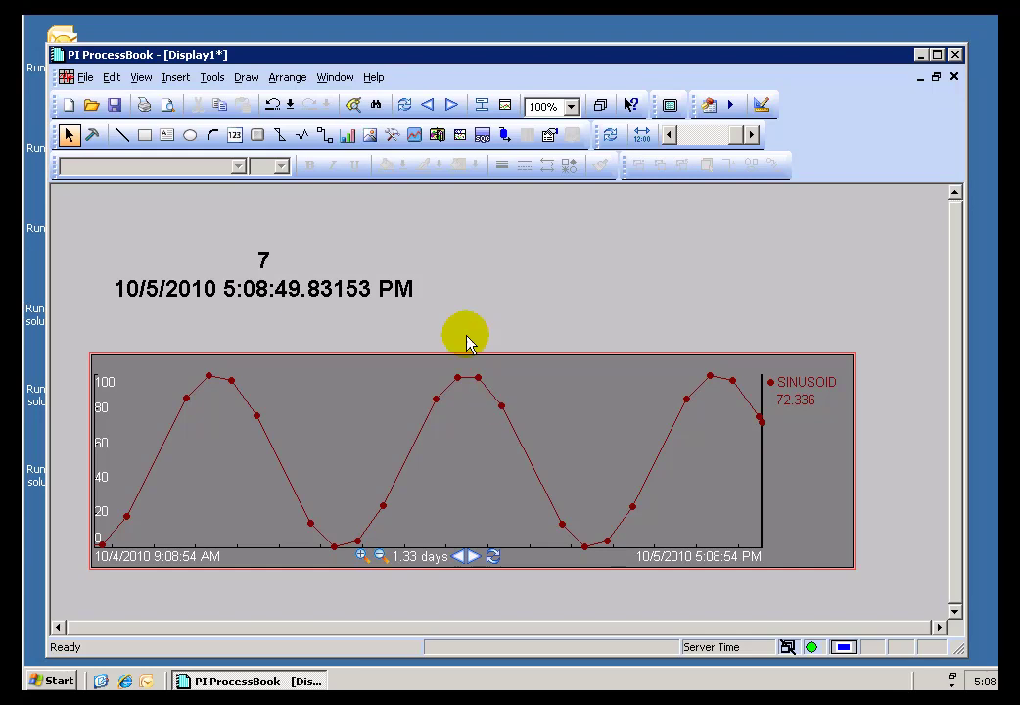
click(321, 257)
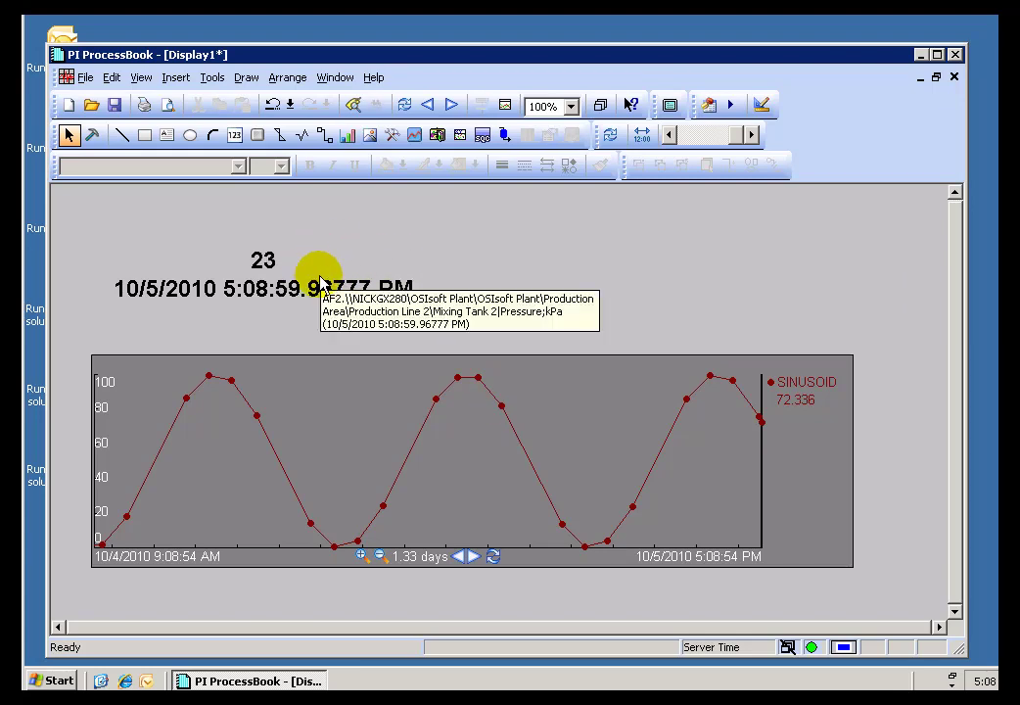
click(381, 557)
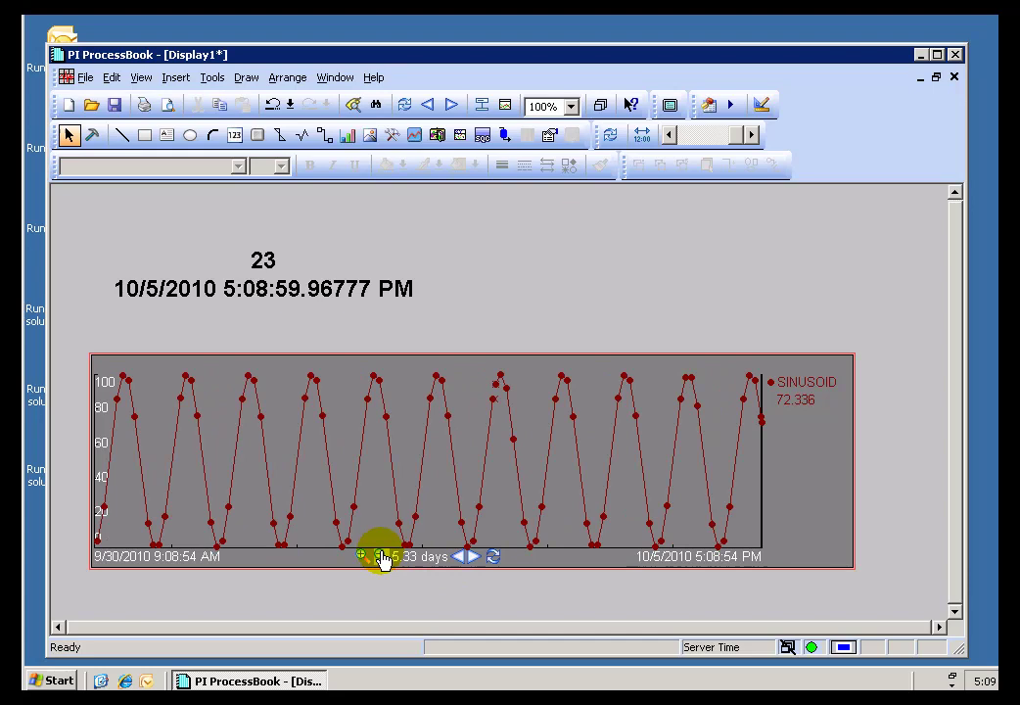
click(479, 294)
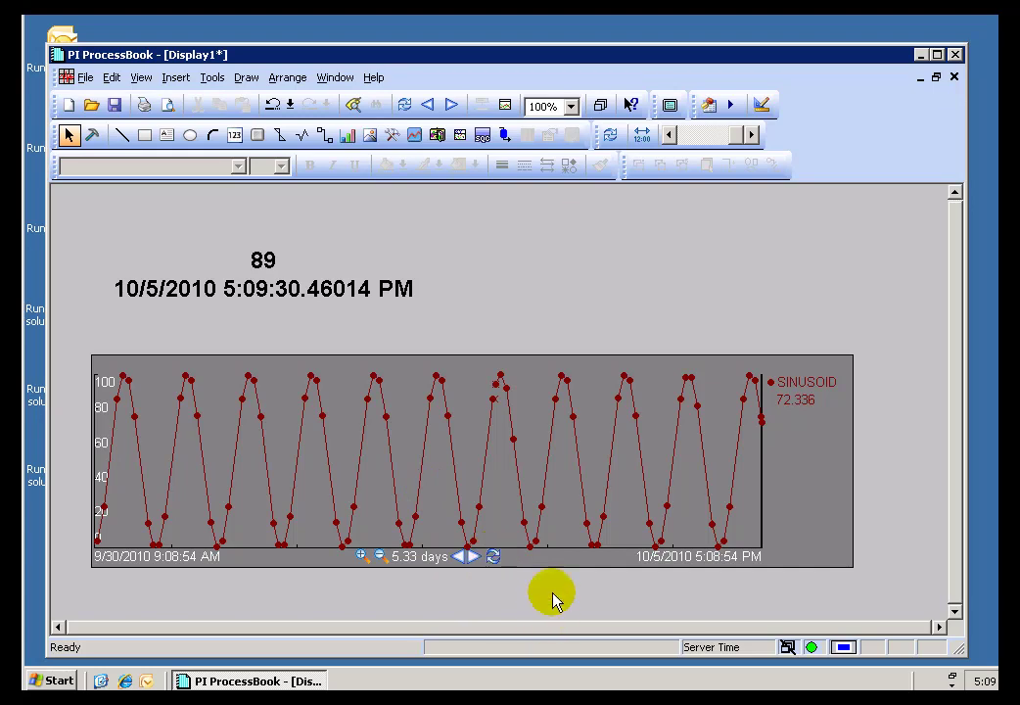
Step: Refresh the ProcessBook display and revert the trend's time range so Pressure reads 9
click(405, 106)
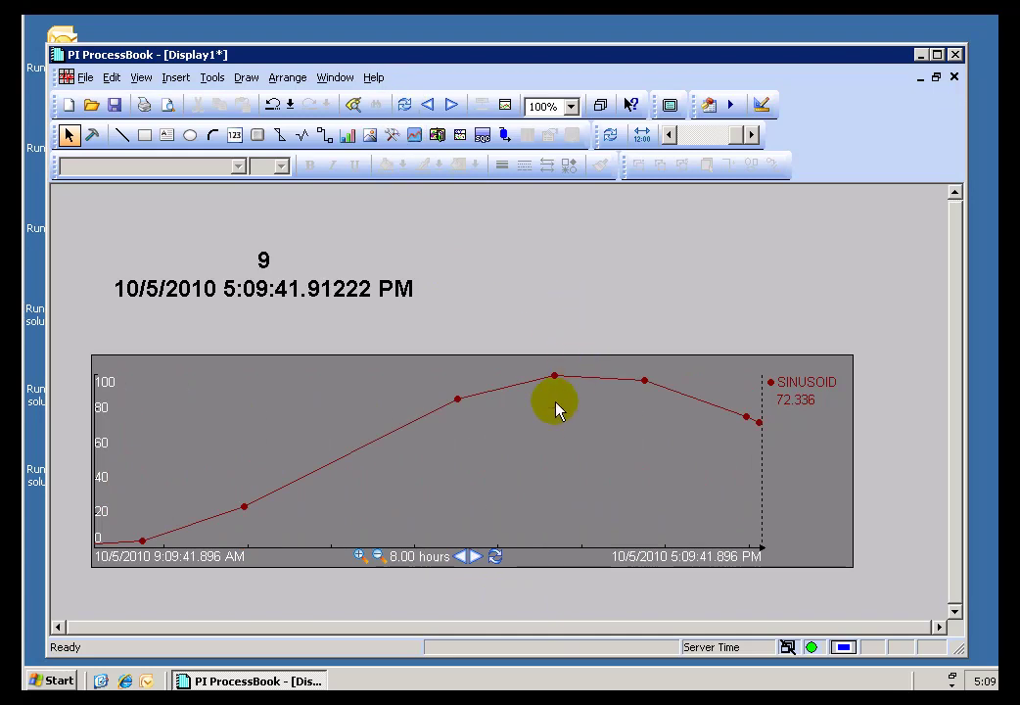
click(403, 106)
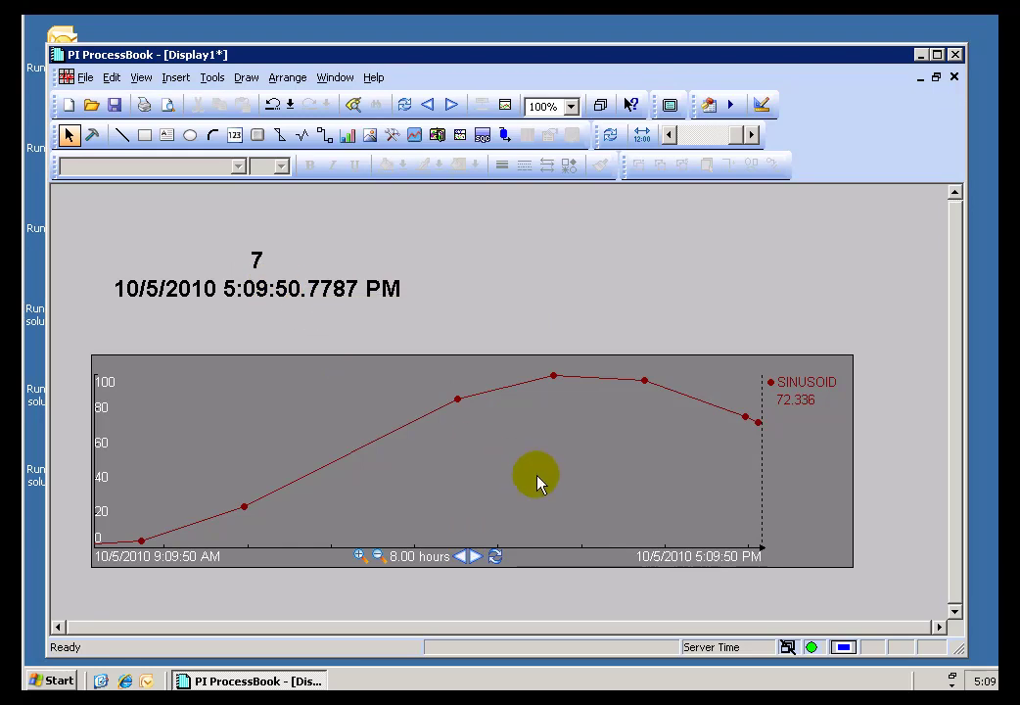
click(403, 105)
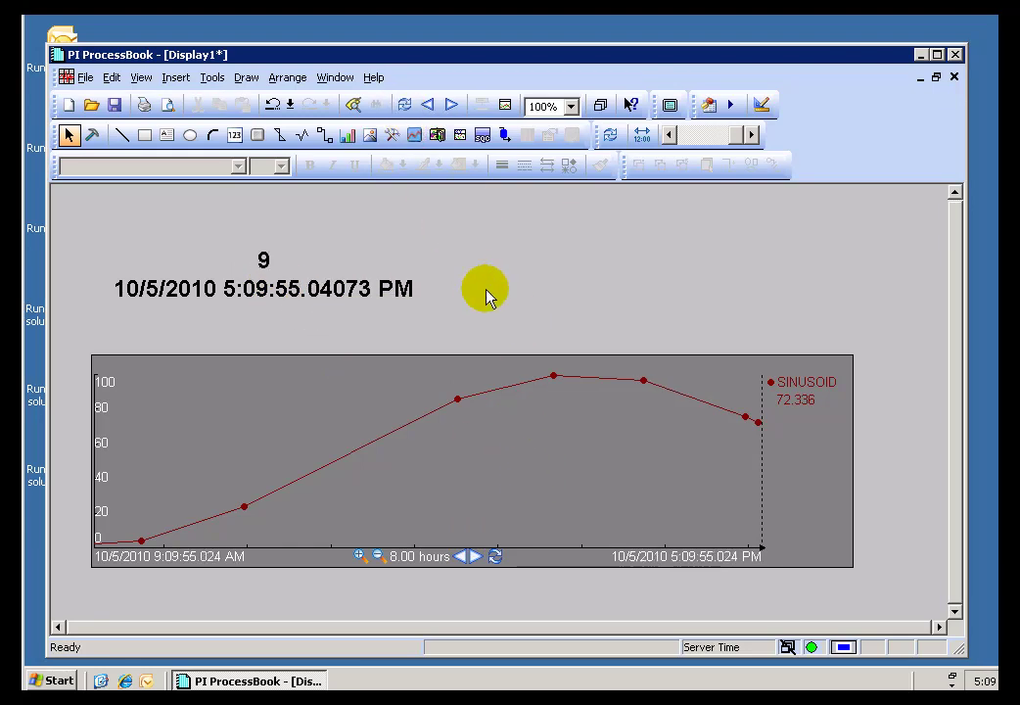
click(405, 107)
click(406, 112)
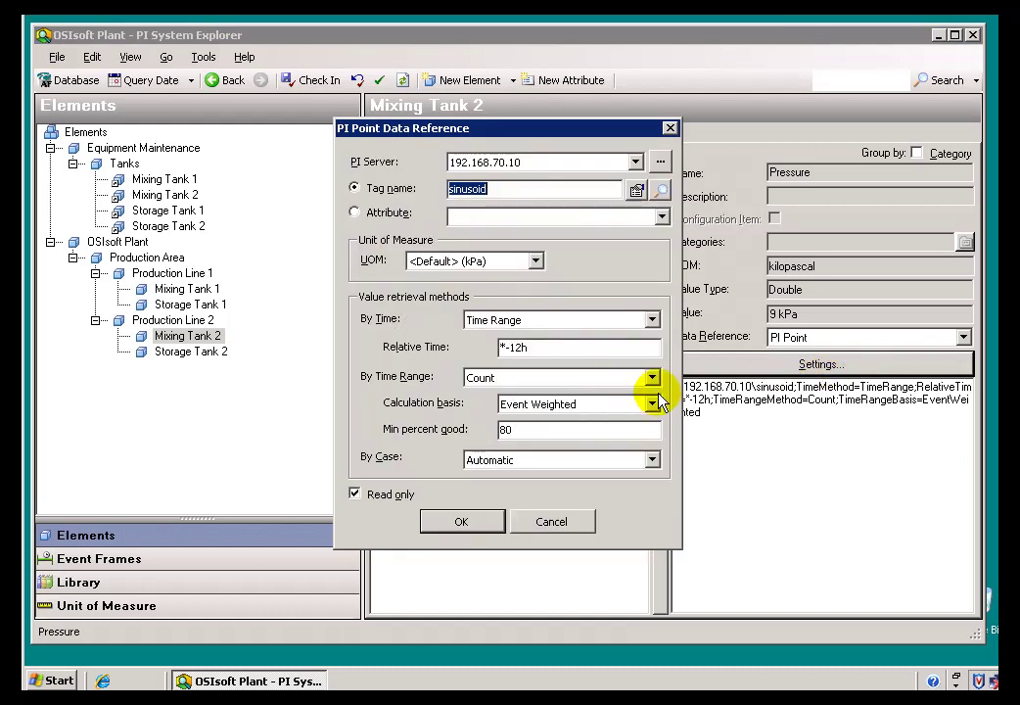
Step: Switch Pressure's time retrieval to Time Range Override and check in Mixing Tank 2
click(653, 322)
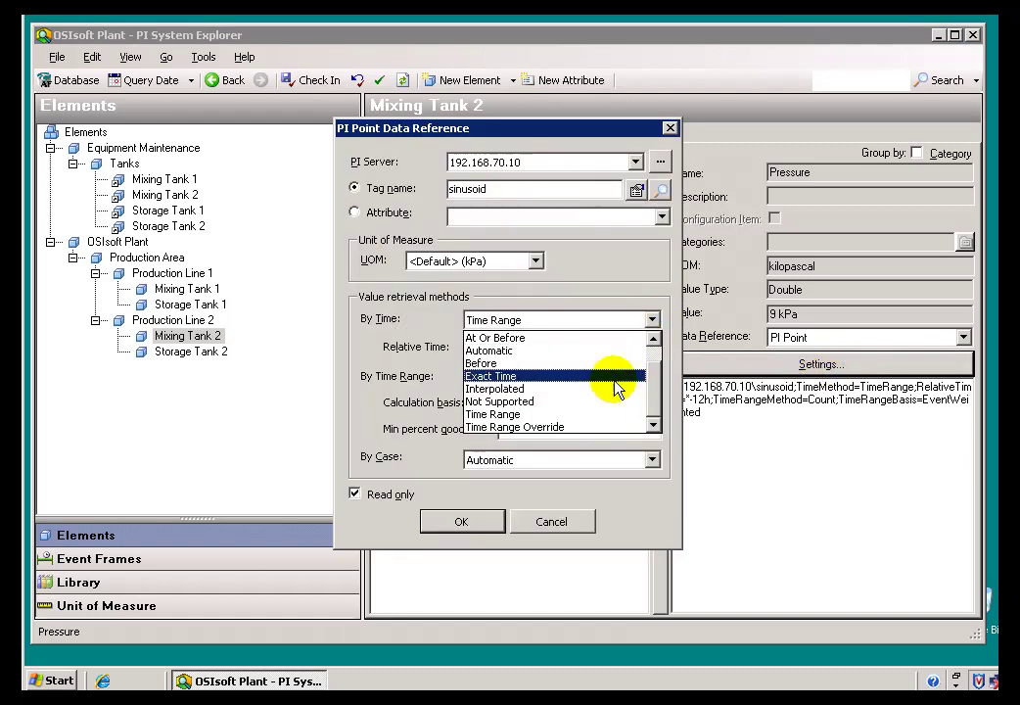
click(533, 428)
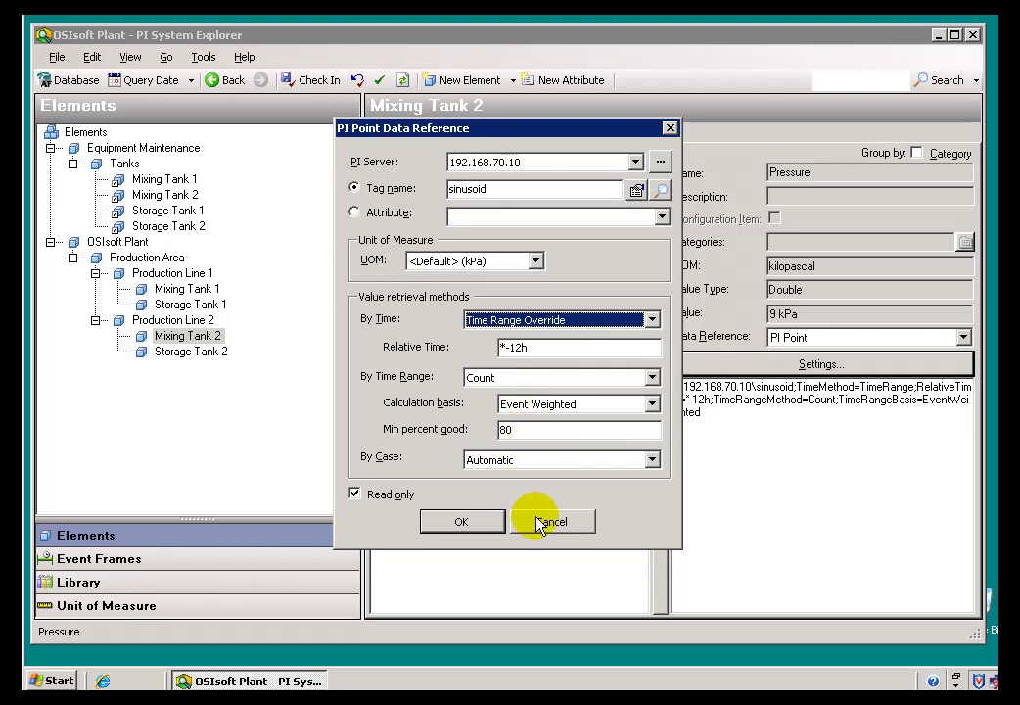
click(462, 521)
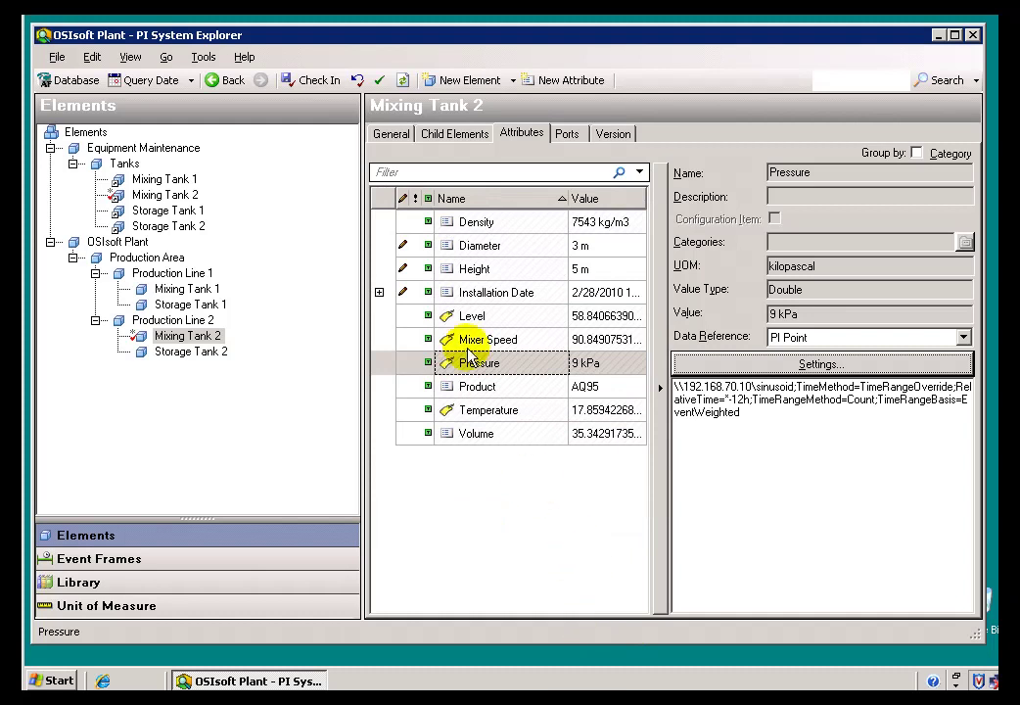
click(318, 81)
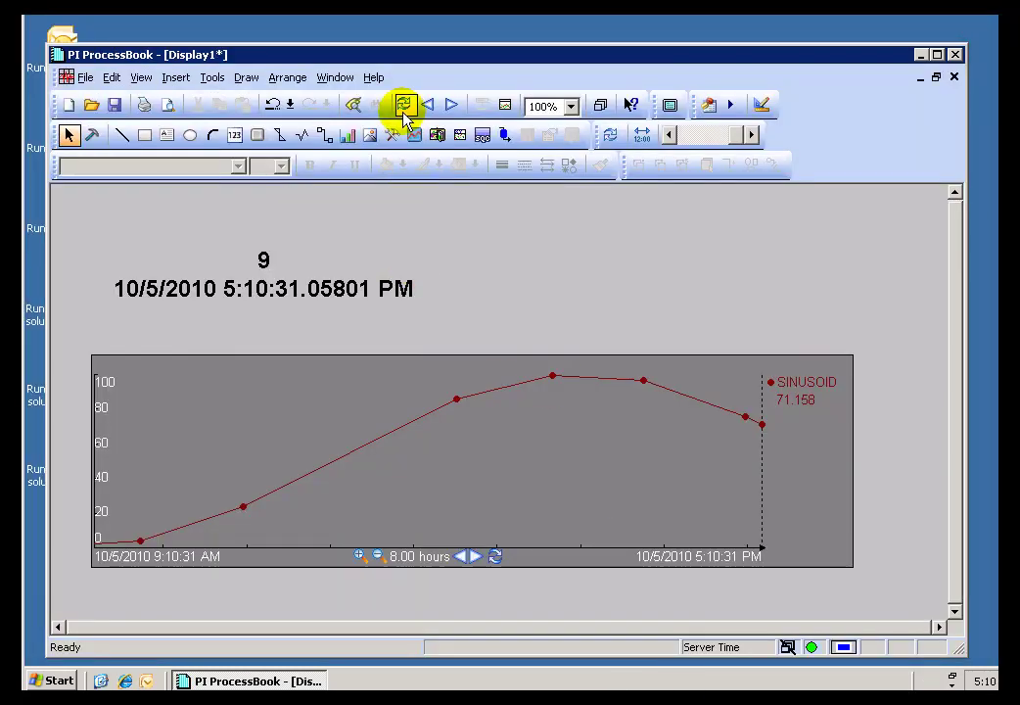
Step: Refresh the ProcessBook display and zoom the trend out three times to a 2.67-day range
click(405, 105)
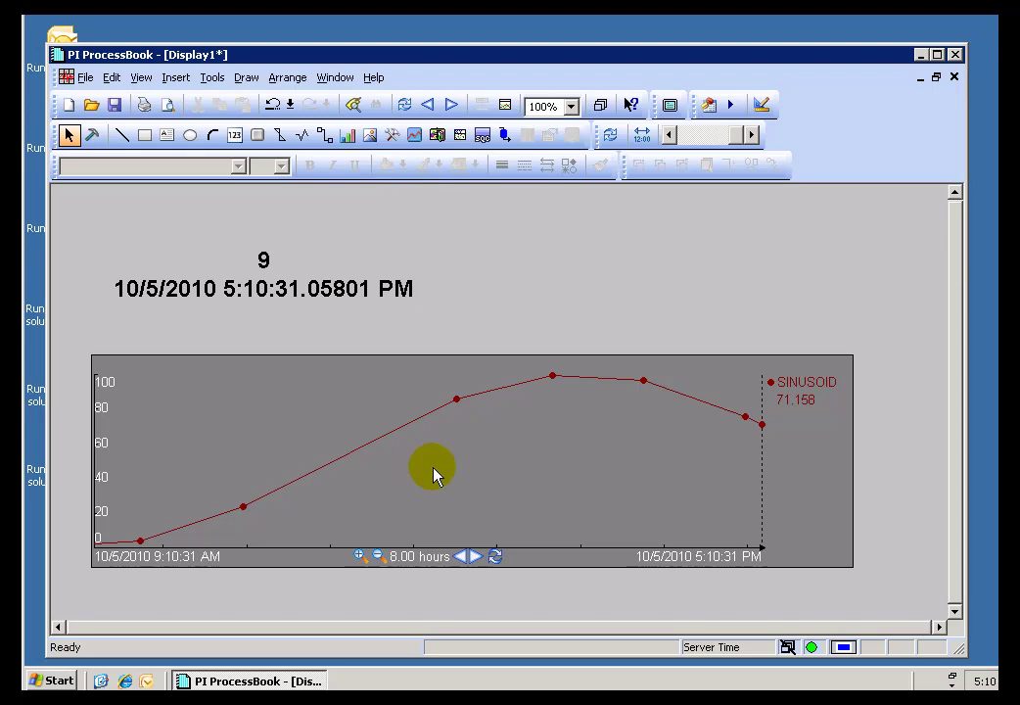
click(378, 556)
click(377, 557)
click(376, 557)
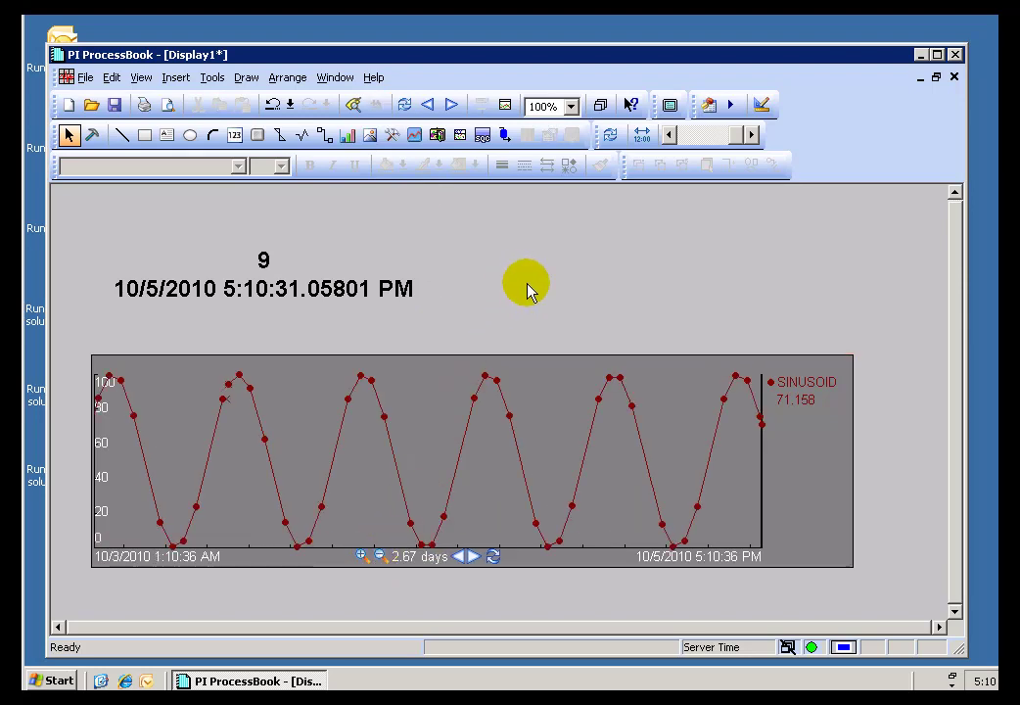
Step: Revert the trend to its original 8-hour time range
mouse_move(348, 290)
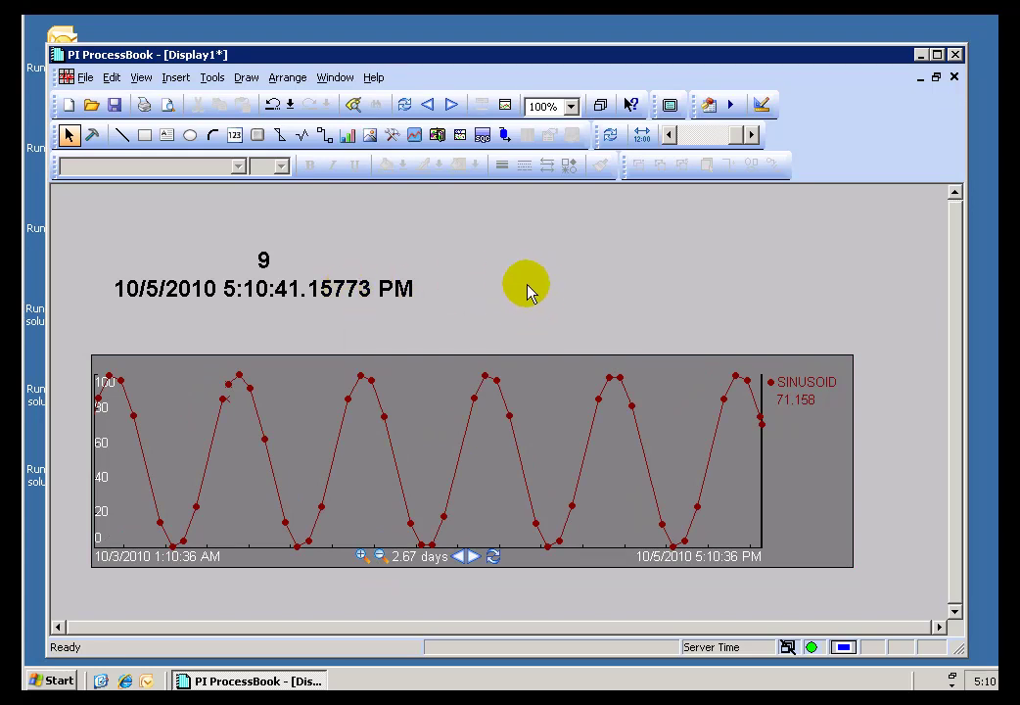
mouse_move(296, 292)
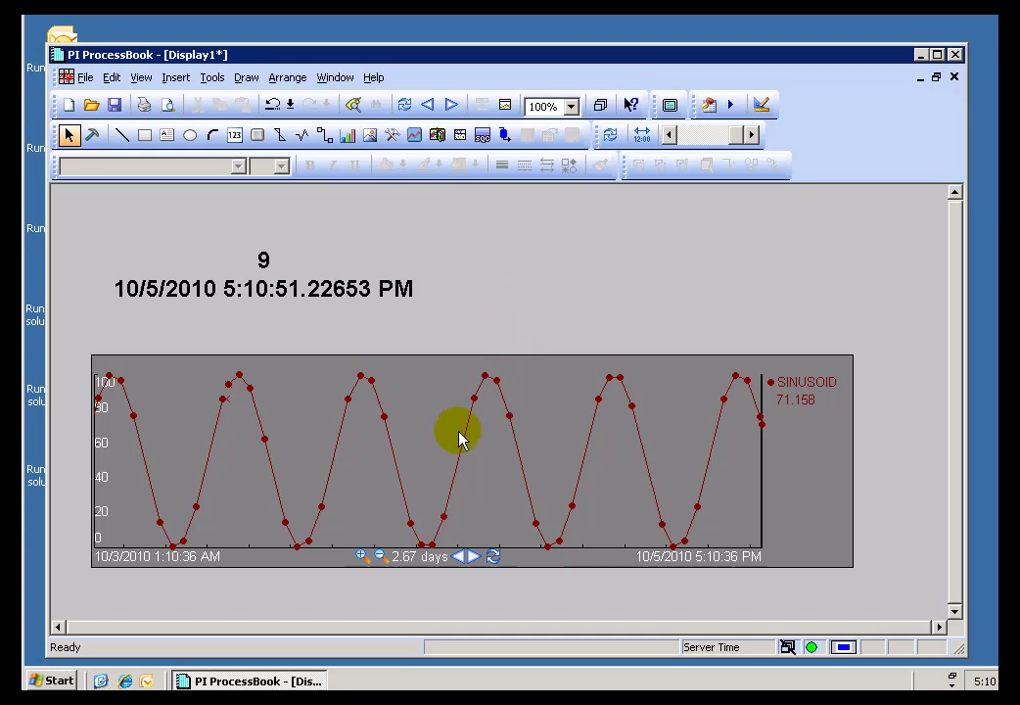
click(402, 105)
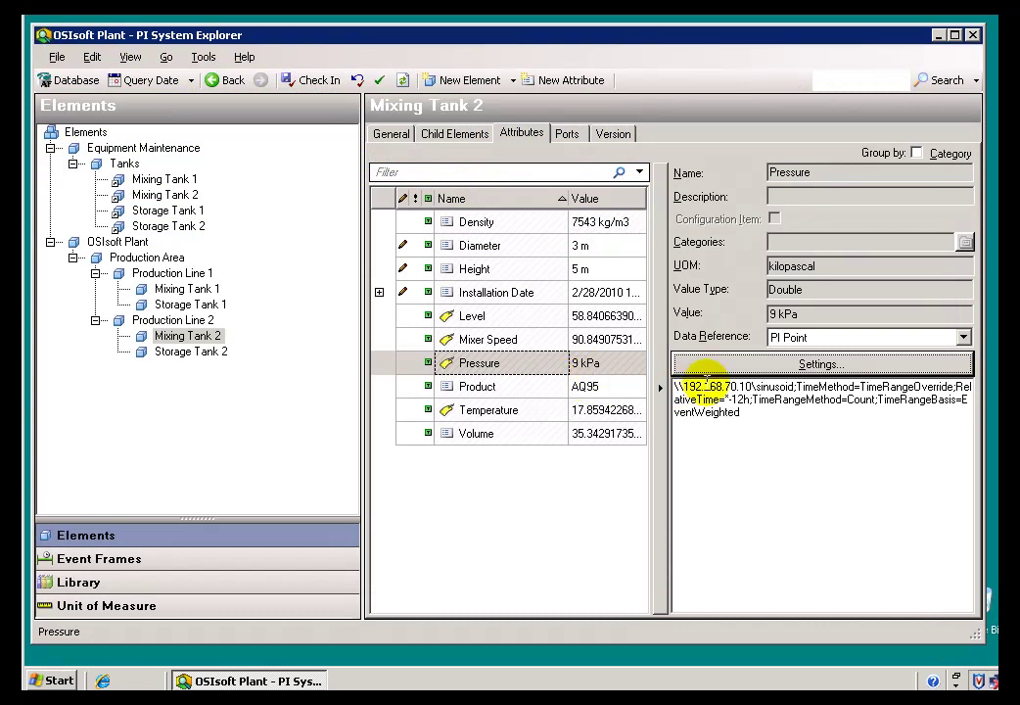
Step: Set Pressure's data reference to a Time Range Average with a Time Weighted calculation basis
click(748, 368)
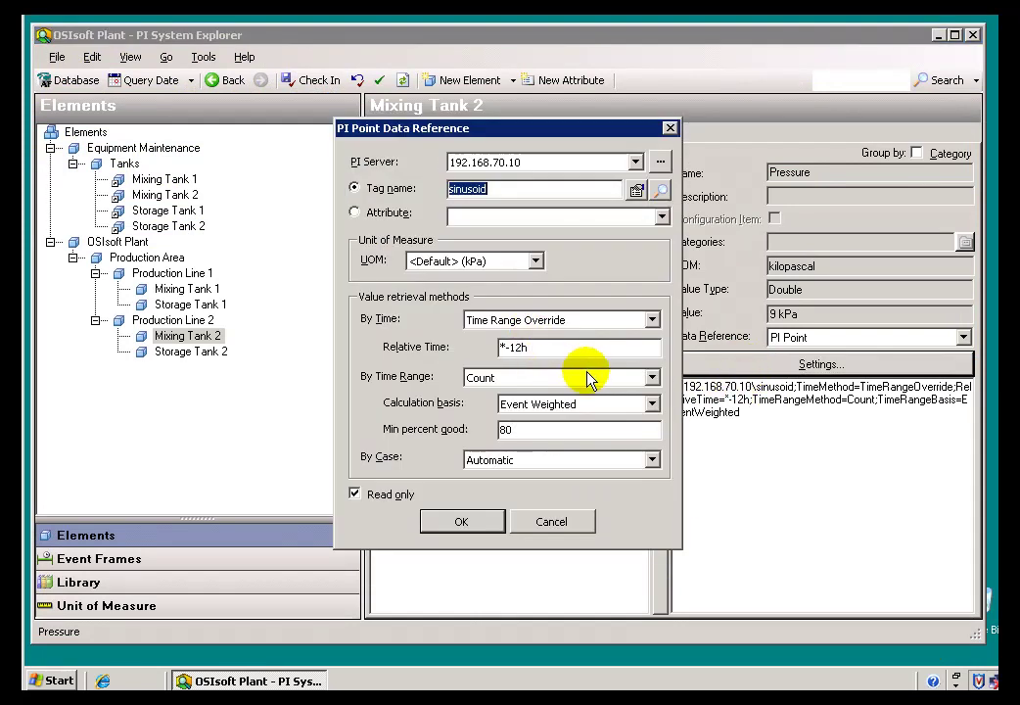
click(650, 378)
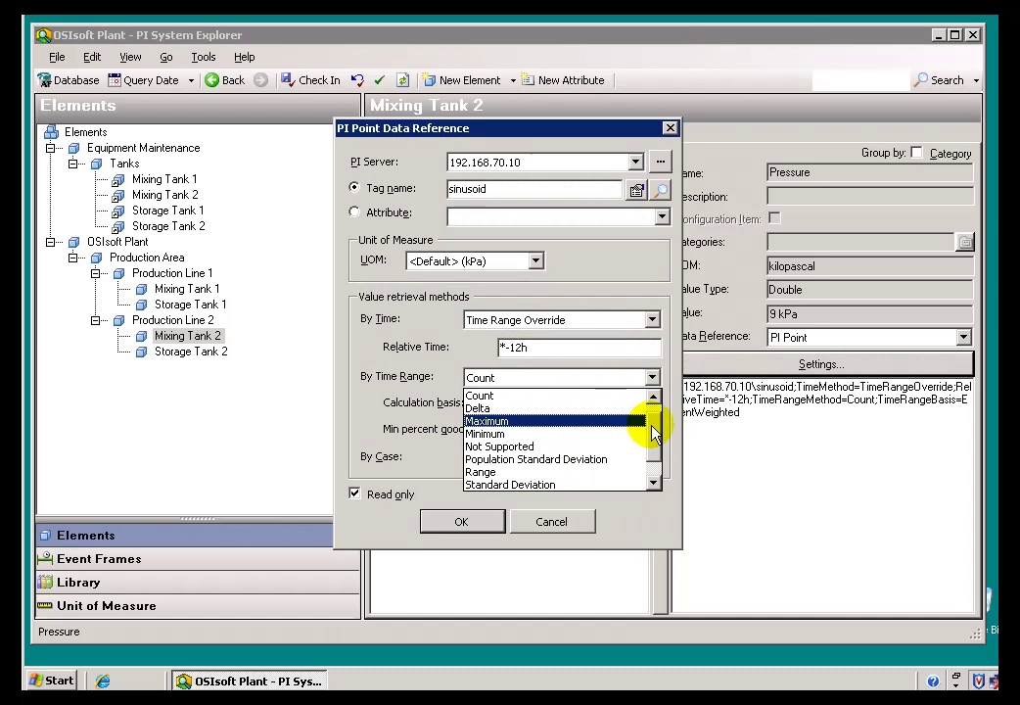
click(539, 396)
click(651, 322)
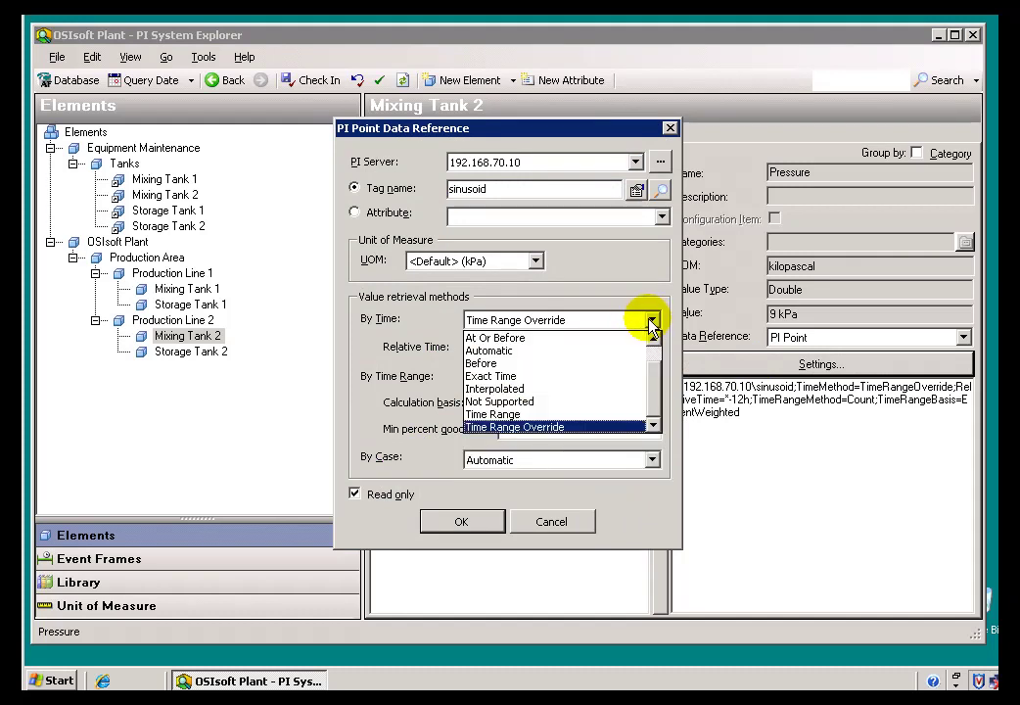
click(501, 414)
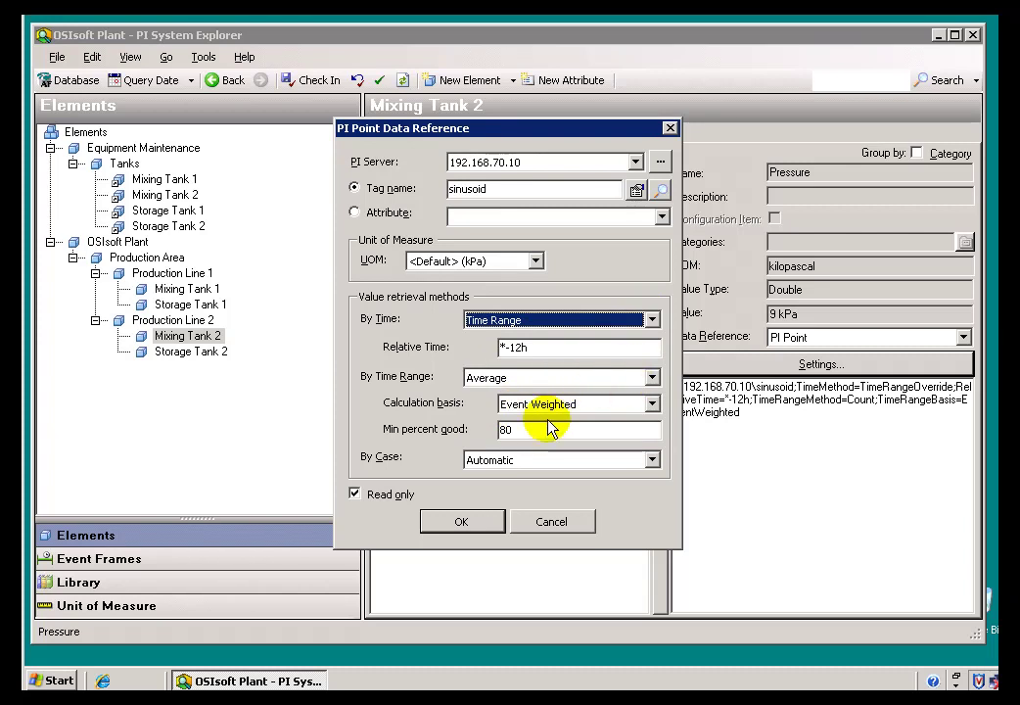
click(651, 409)
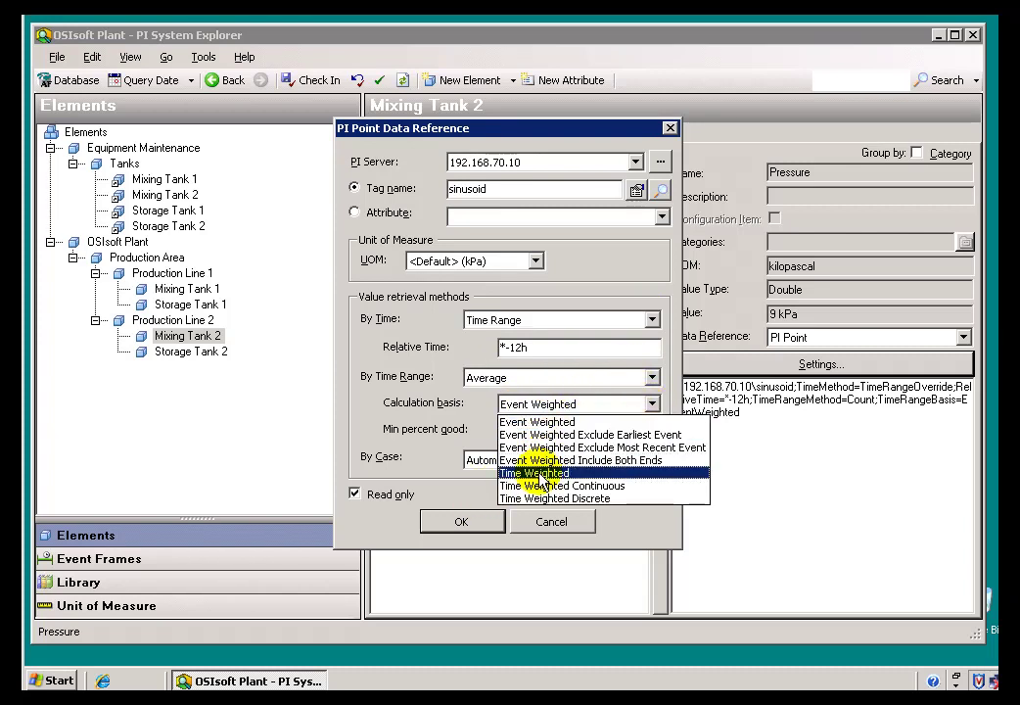
click(537, 474)
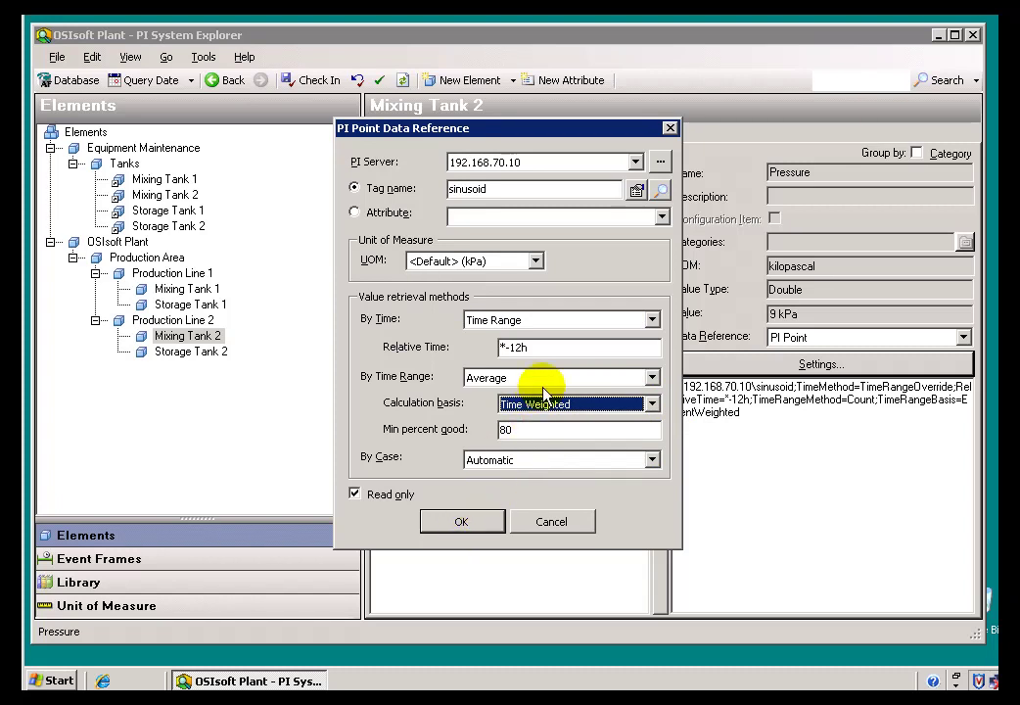
Step: Set the relative time window to *-4h, confirm, and check in Mixing Tank 2's changes
click(538, 350)
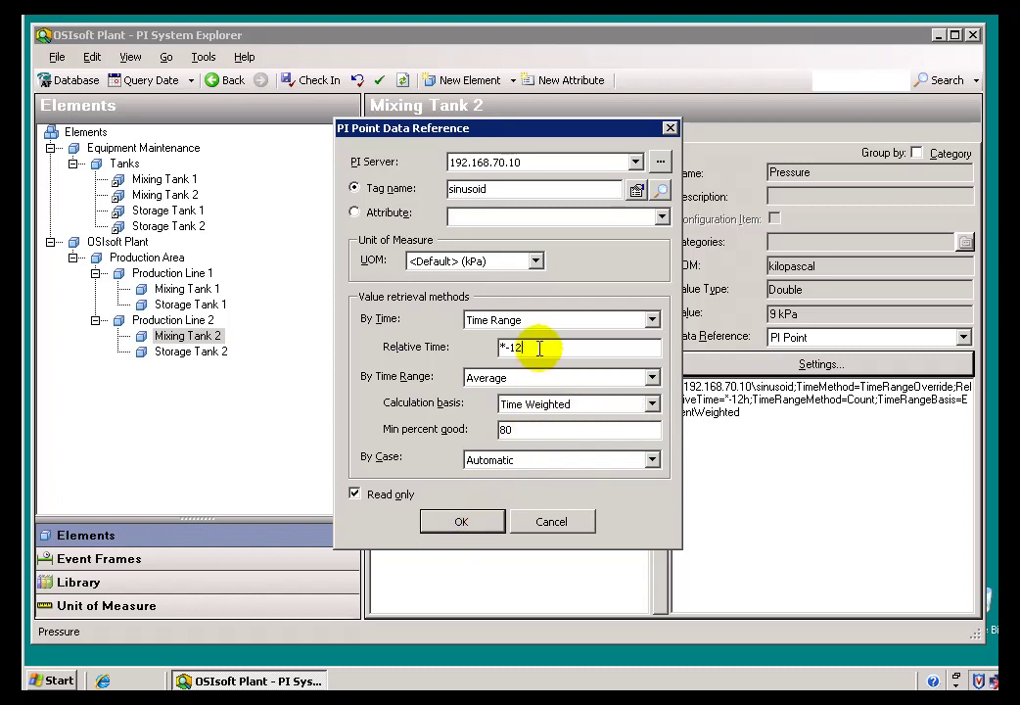
text(4h)
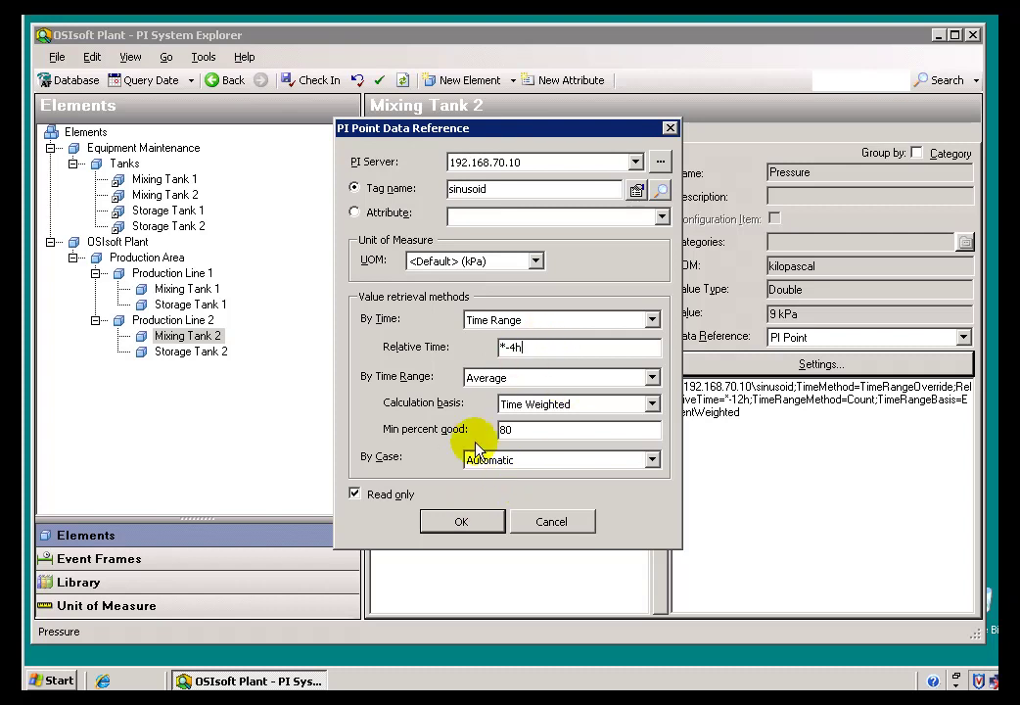
click(460, 522)
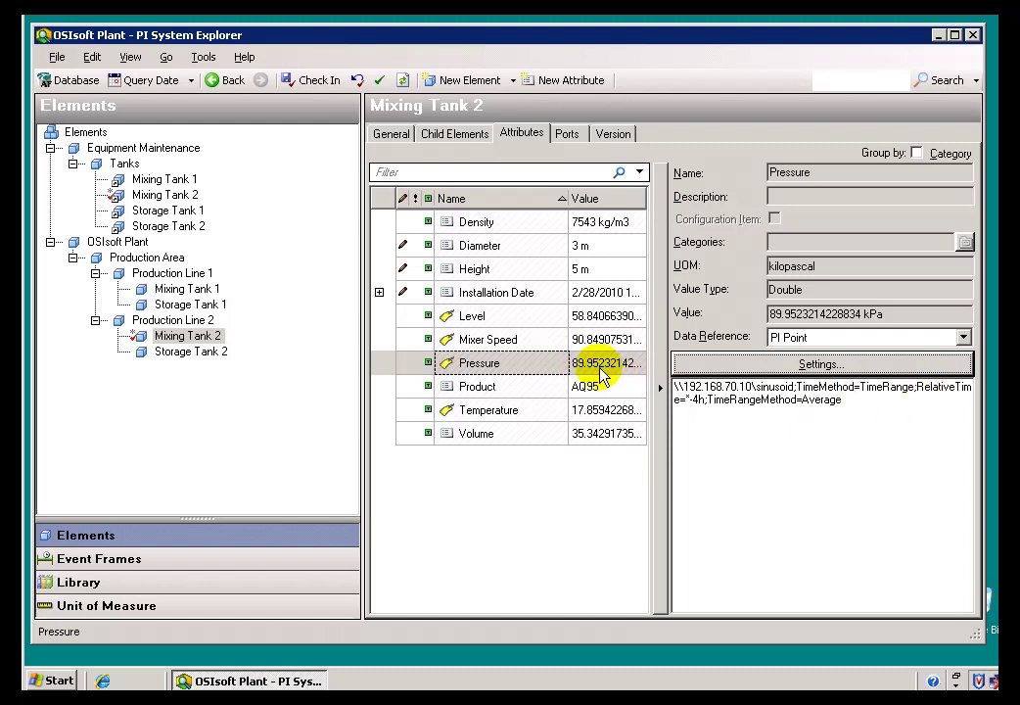
mouse_move(590, 375)
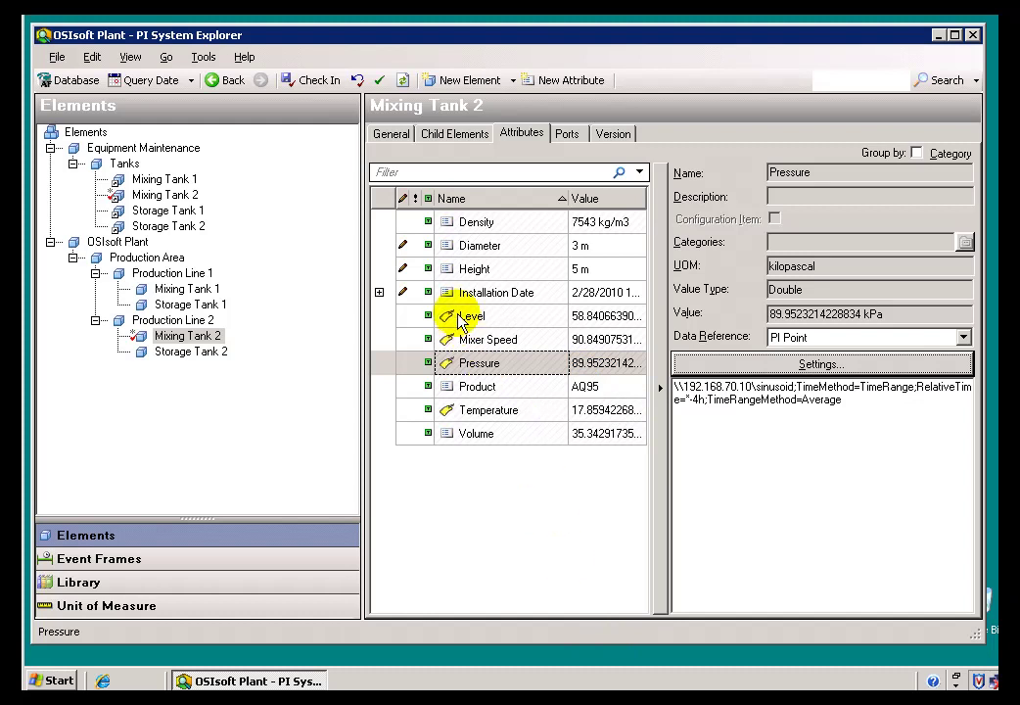
click(322, 83)
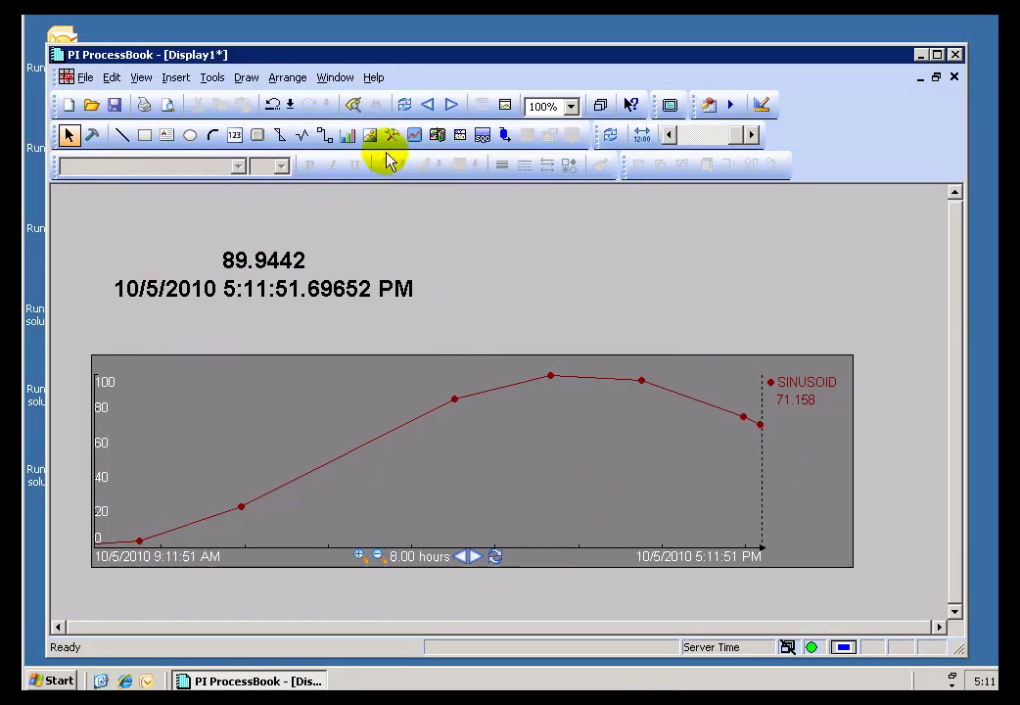
Step: Step the display back two 8-hour ranges to 10/4/2010 5:11:56 PM – 10/5/2010 1:11:56 AM
click(427, 105)
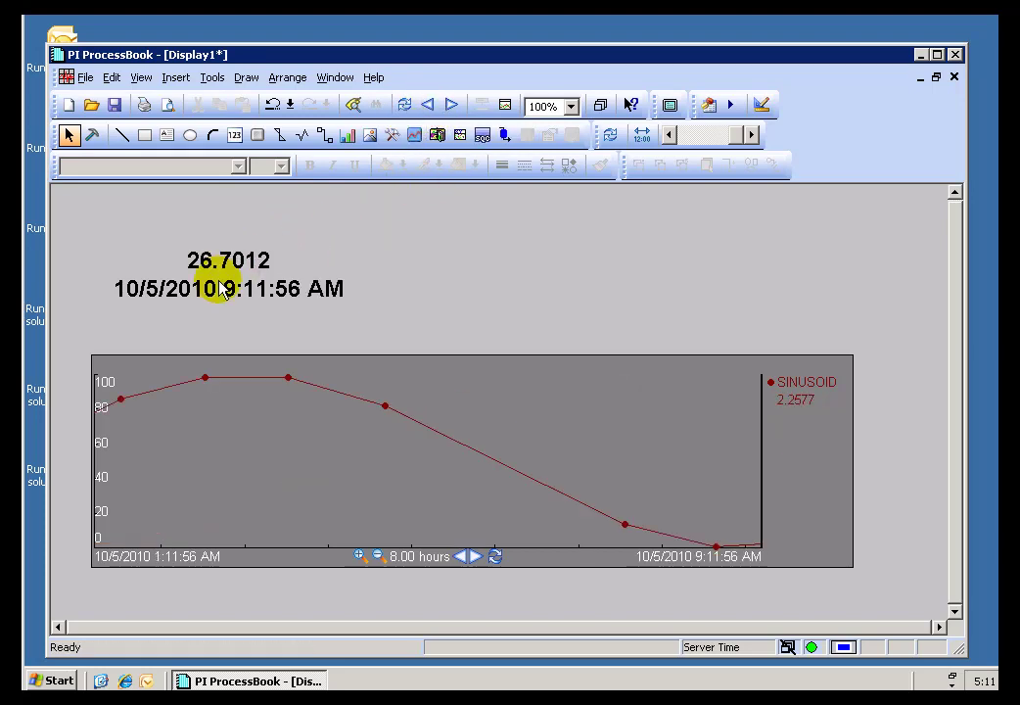
mouse_move(220, 286)
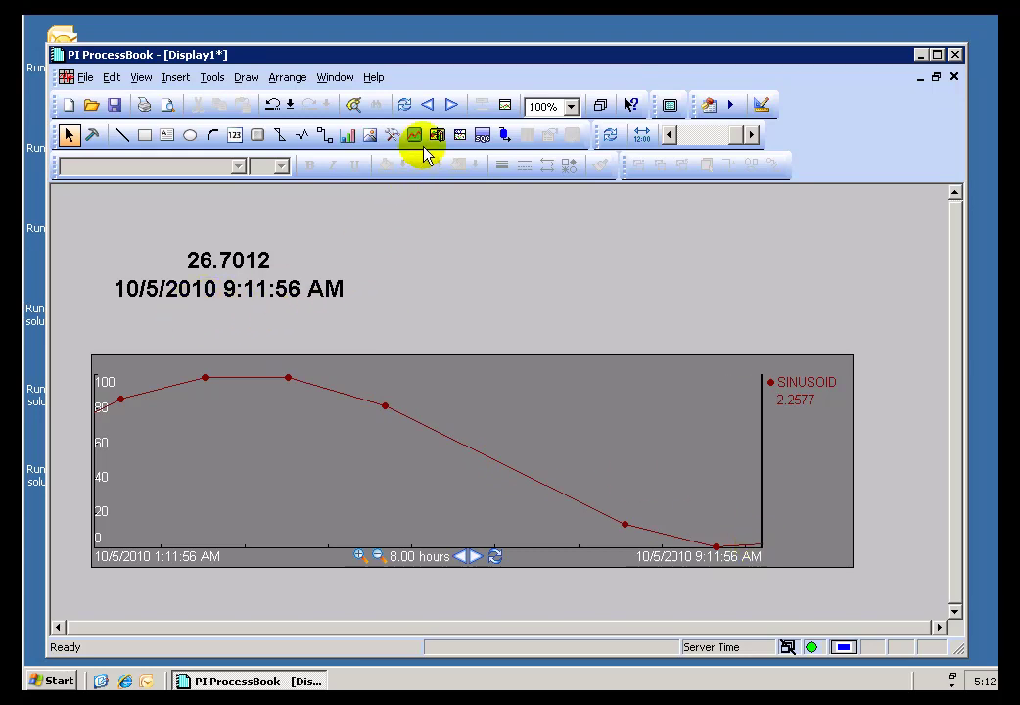
click(427, 104)
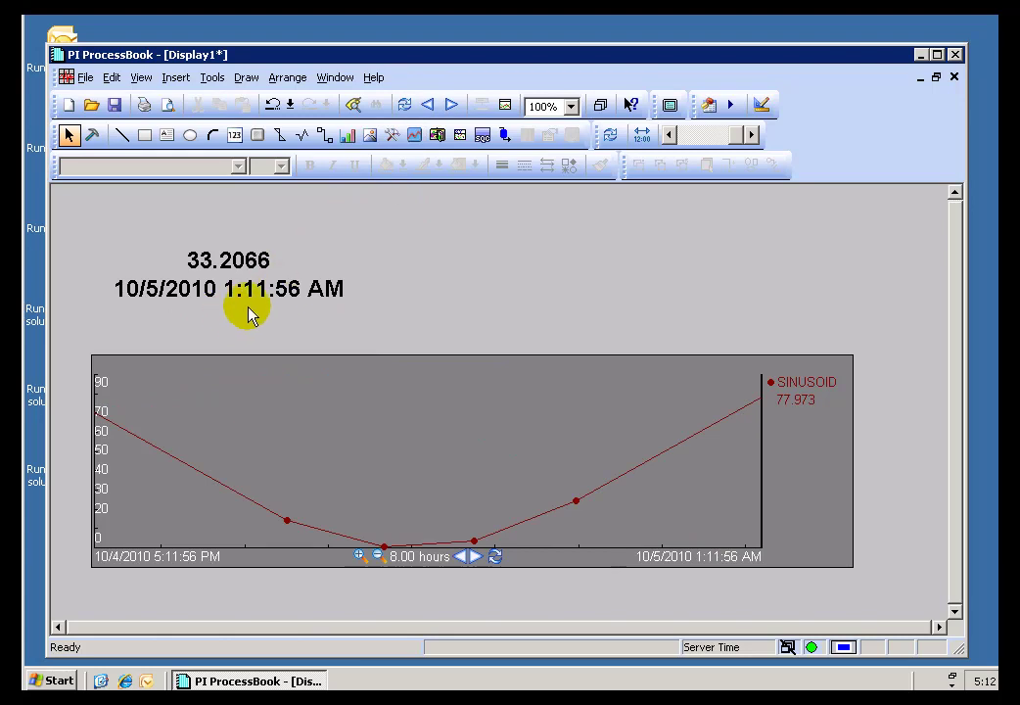